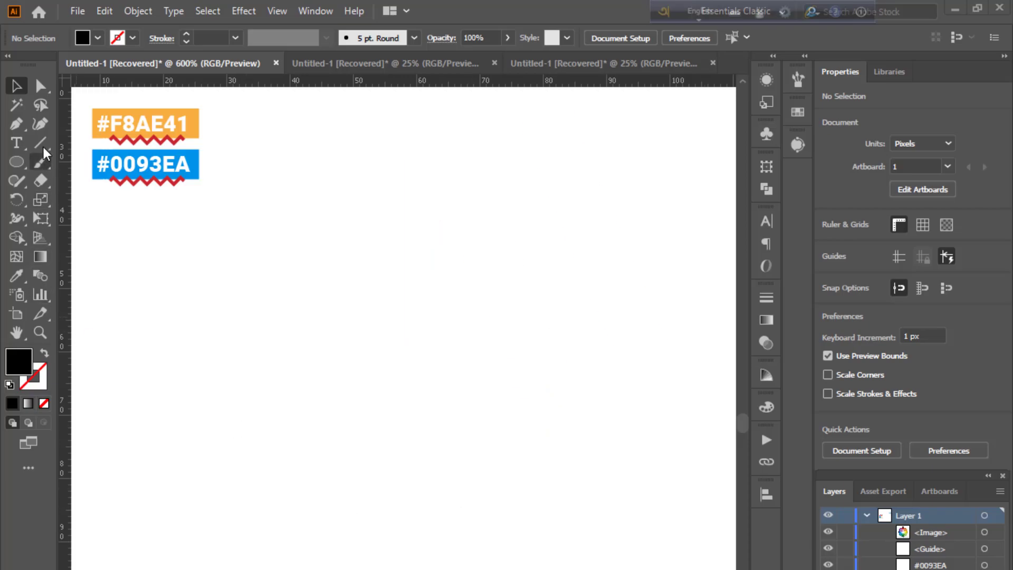
Draw a tall vertical line and give it a 0.25 pt black stroke.
left_click(39, 143)
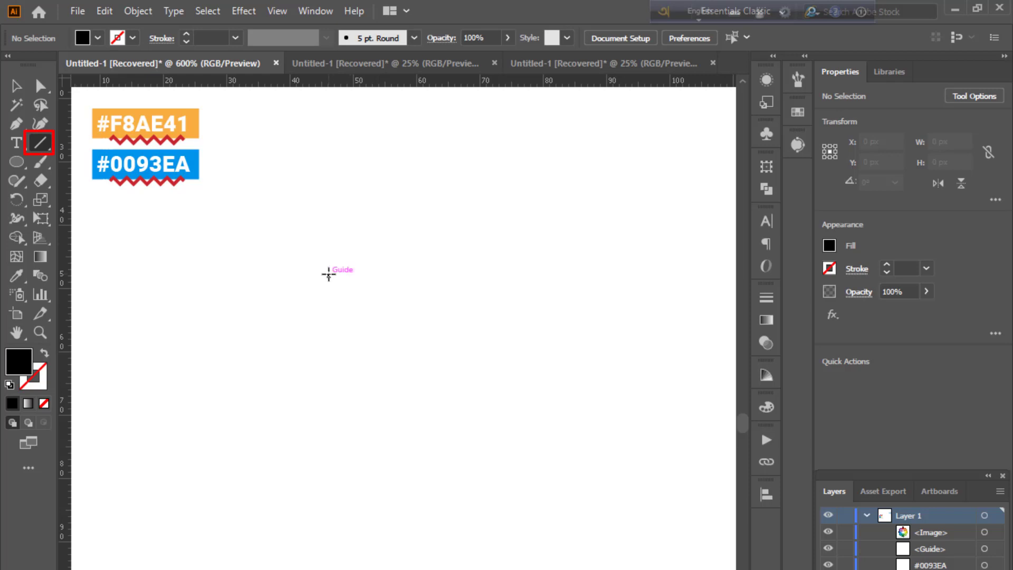
mouse_move(294, 165)
left_mouse_down()
mouse_move(284, 453)
mouse_move(307, 443)
left_mouse_up()
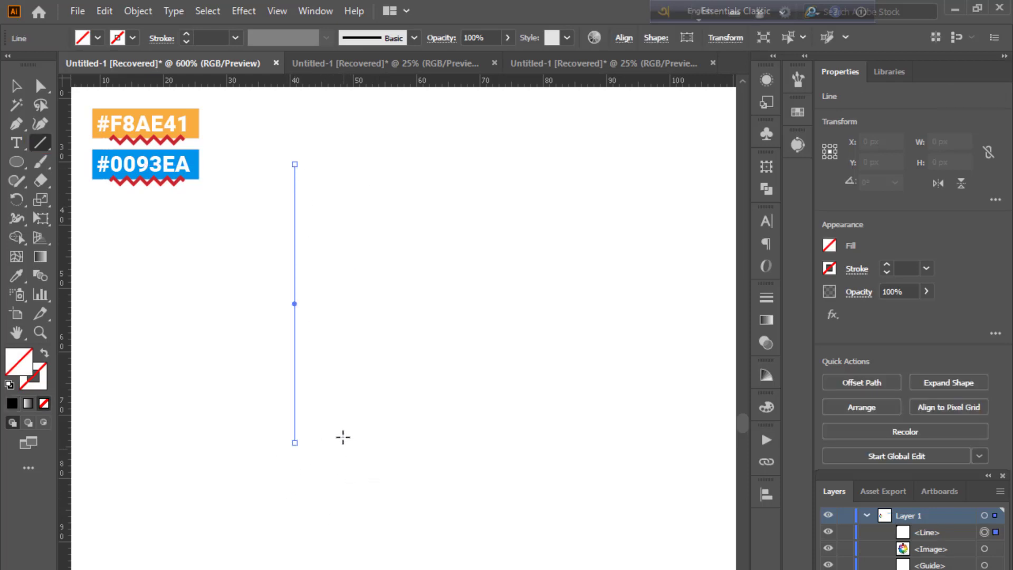
left_click(16, 84)
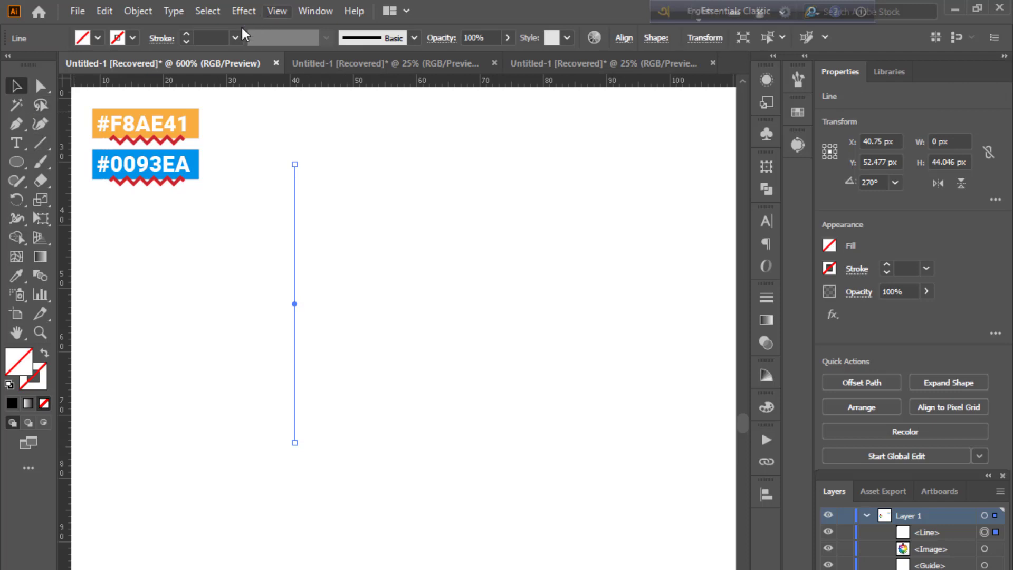
left_click(210, 37)
type("0.25")
key("Return")
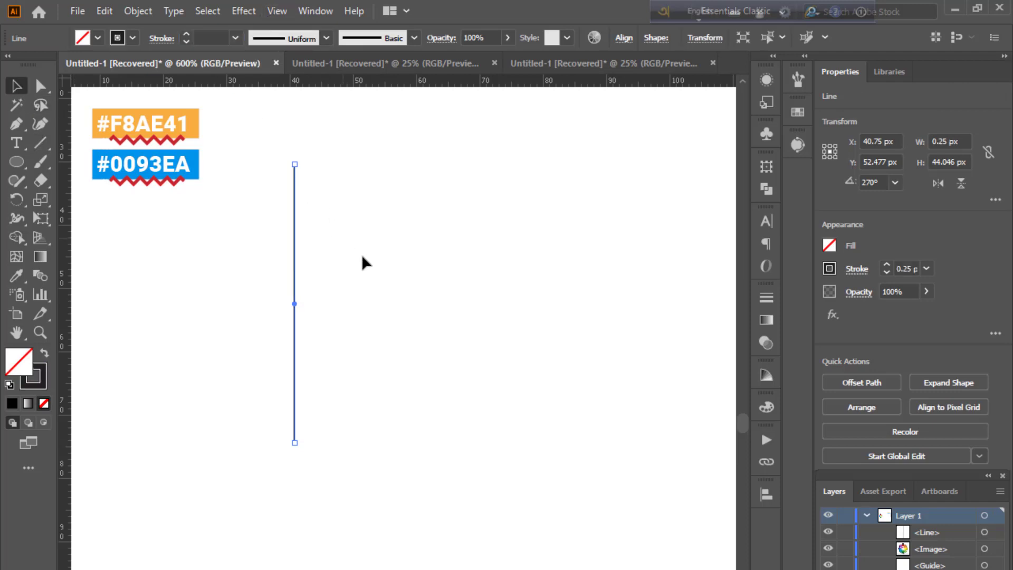
Alt-drag a duplicate of the line just to its right.
left_click(362, 254)
left_click(295, 284)
left_click_drag(294, 283, 309, 284)
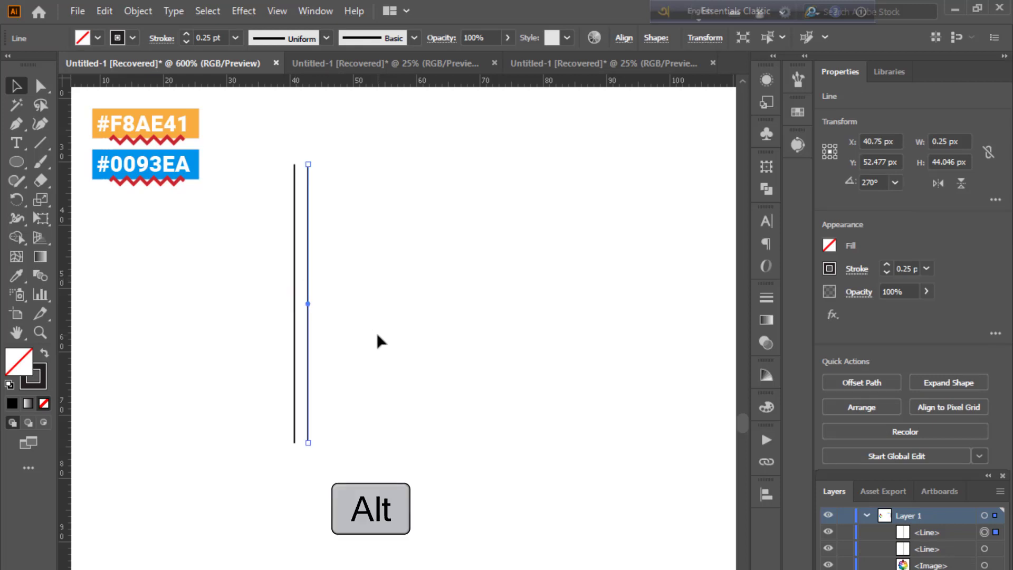
Group the two vertical lines with Ctrl+G and copy the pair to the right.
left_click(375, 332)
left_click_drag(260, 315, 262, 316)
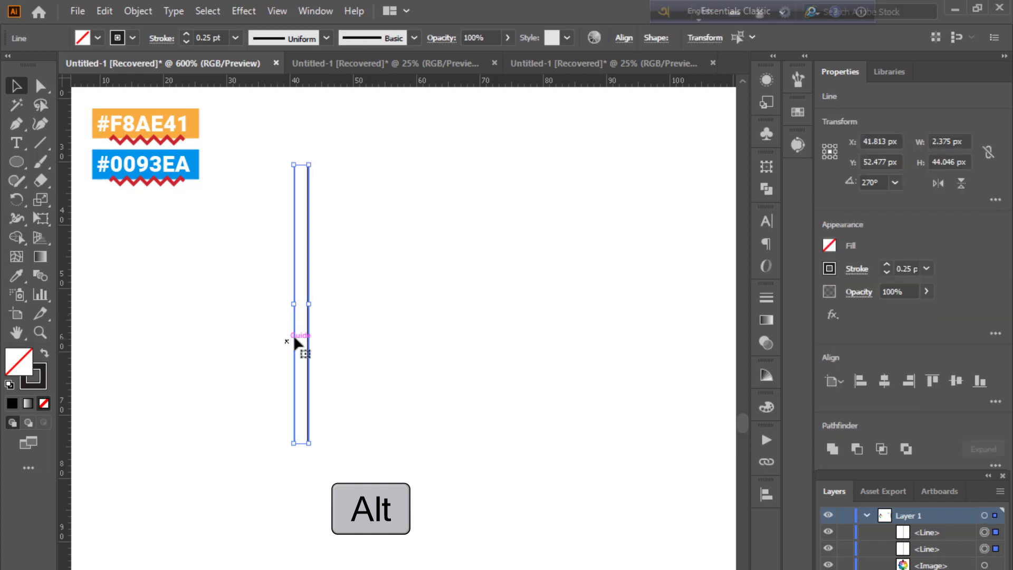
key("ctrl+g")
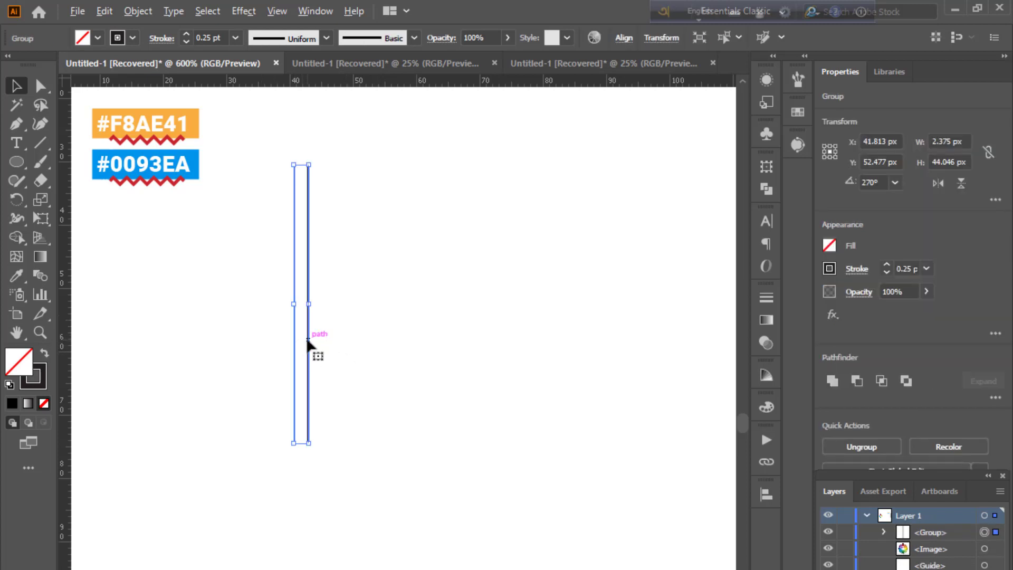
left_click_drag(307, 342, 393, 349)
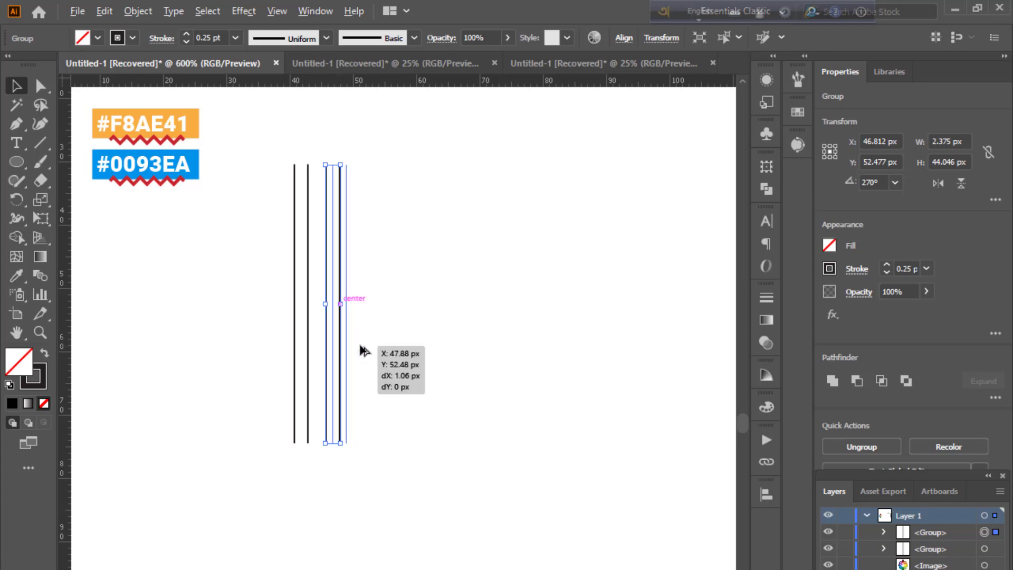
left_click(458, 413)
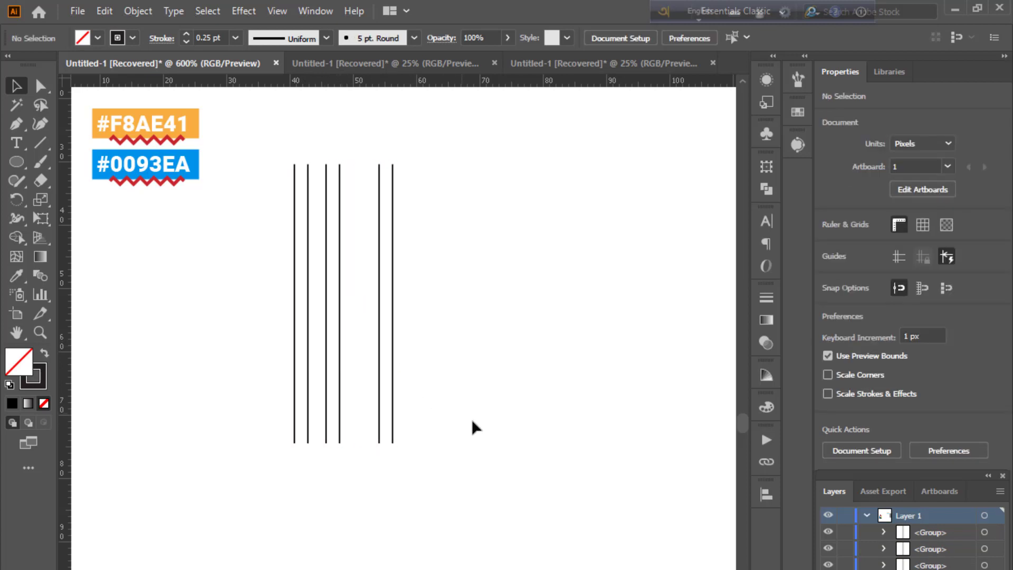
Zoom in, move the first line pair left and rotate it to lean right.
key("ctrl+plus")
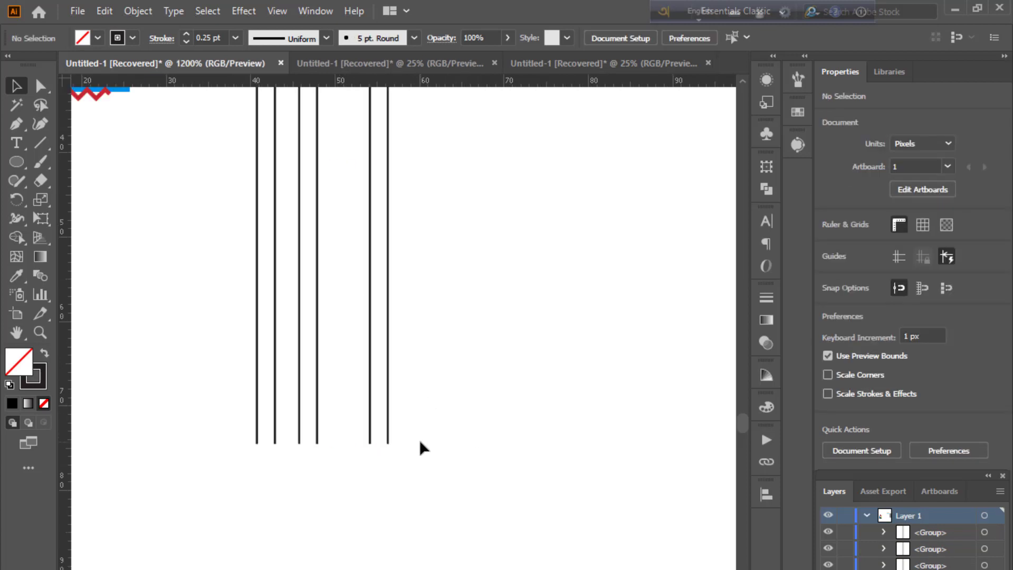
key("ctrl+plus")
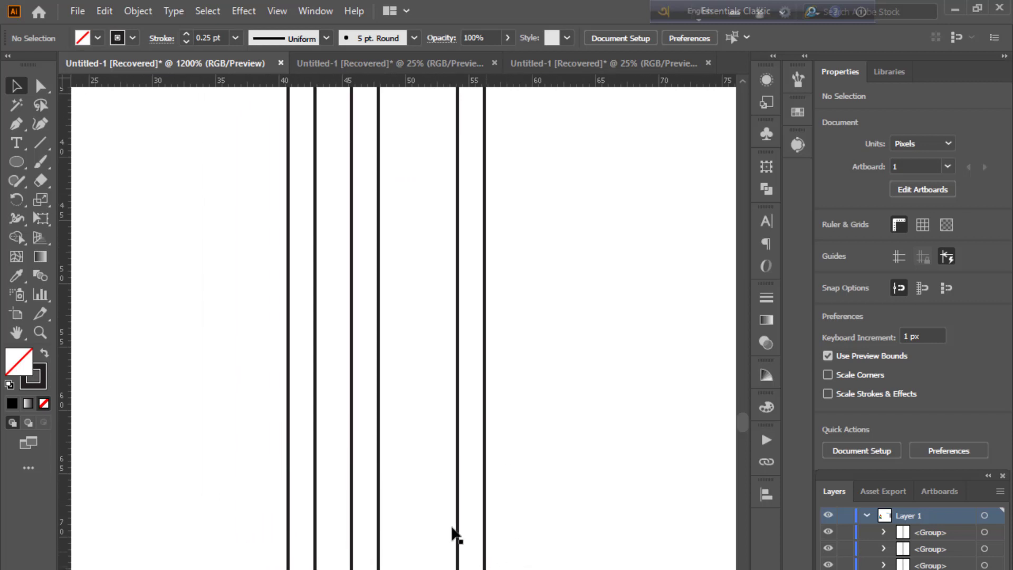
left_click(315, 417)
left_click_drag(315, 416, 242, 473)
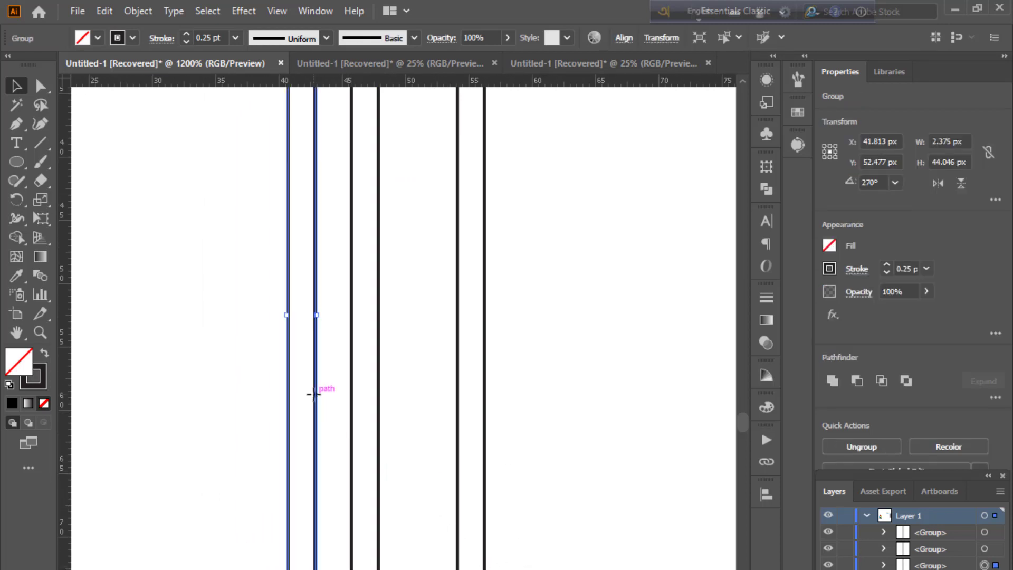
left_click_drag(252, 106, 319, 163)
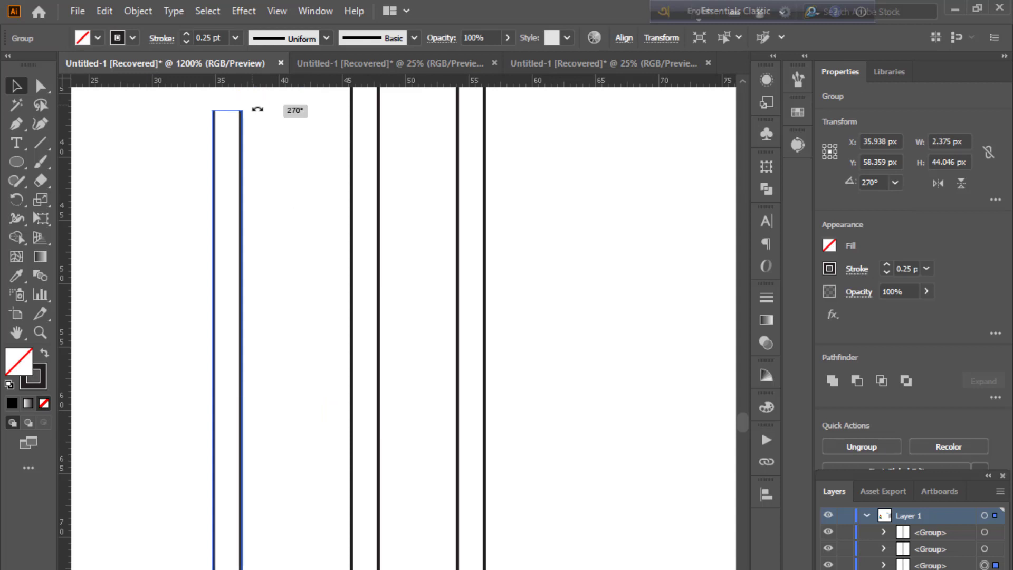
left_click(330, 270)
Rotate the second pair to lean left and move it across the first pair.
left_click_drag(375, 269, 400, 324)
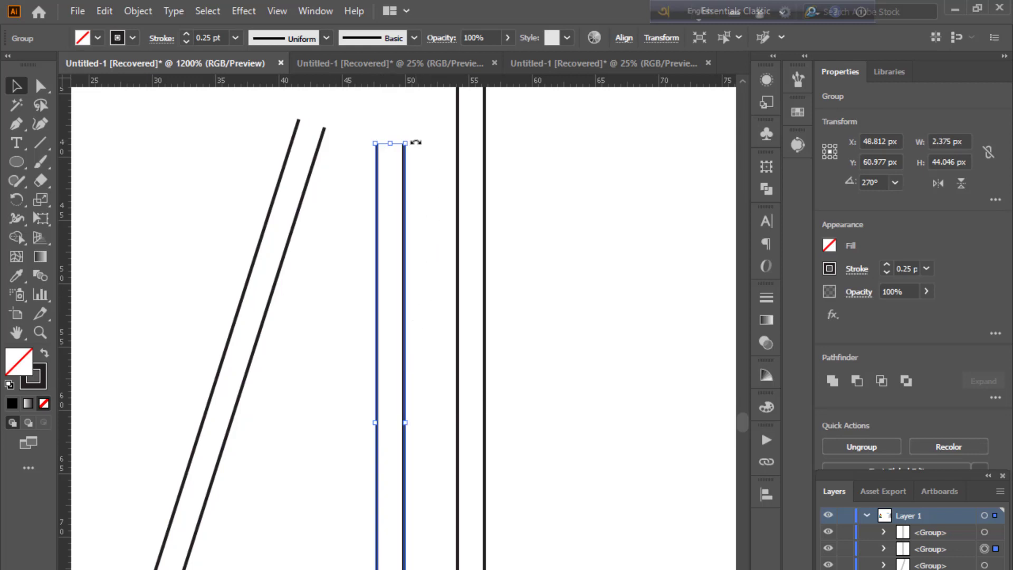
mouse_move(409, 146)
left_mouse_down()
mouse_move(295, 163)
mouse_move(306, 182)
left_mouse_up()
left_click_drag(391, 389, 312, 344)
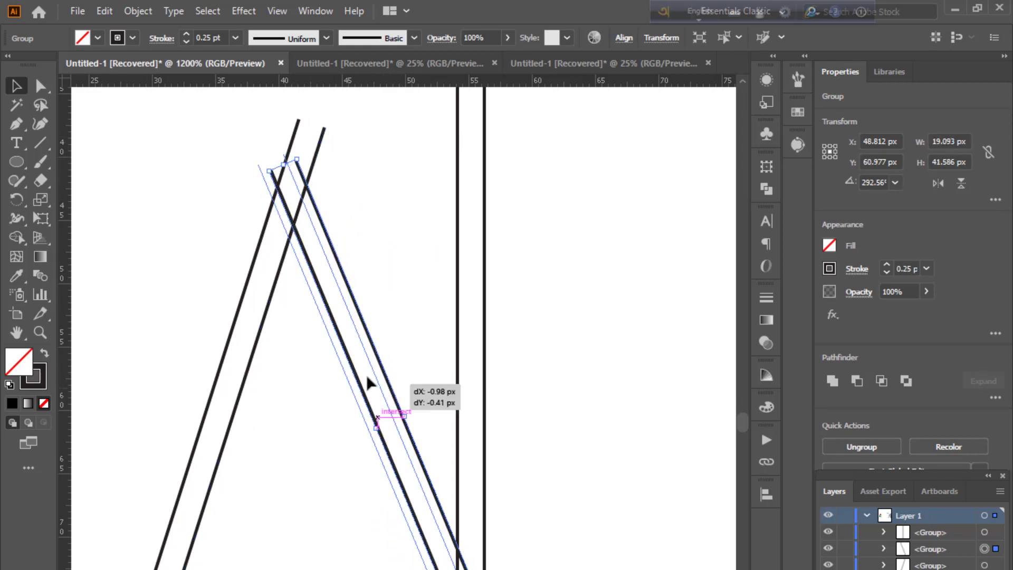
left_click(286, 435)
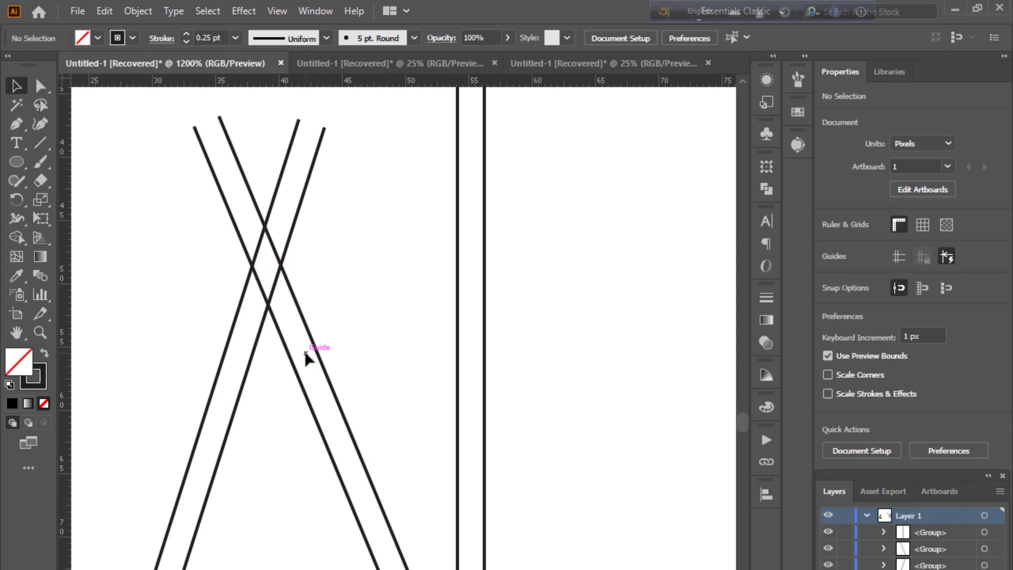
Tilt the third pair to match the second pair's leftward lean, about 292°, beside the others.
left_click(485, 370)
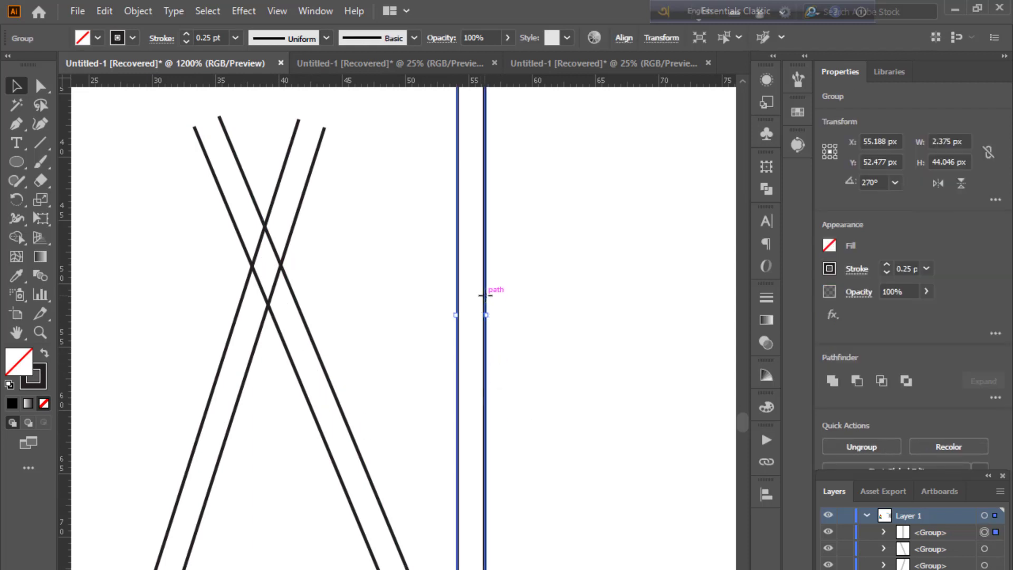
left_click_drag(484, 295, 486, 369)
scroll(504, 191, "up", 1)
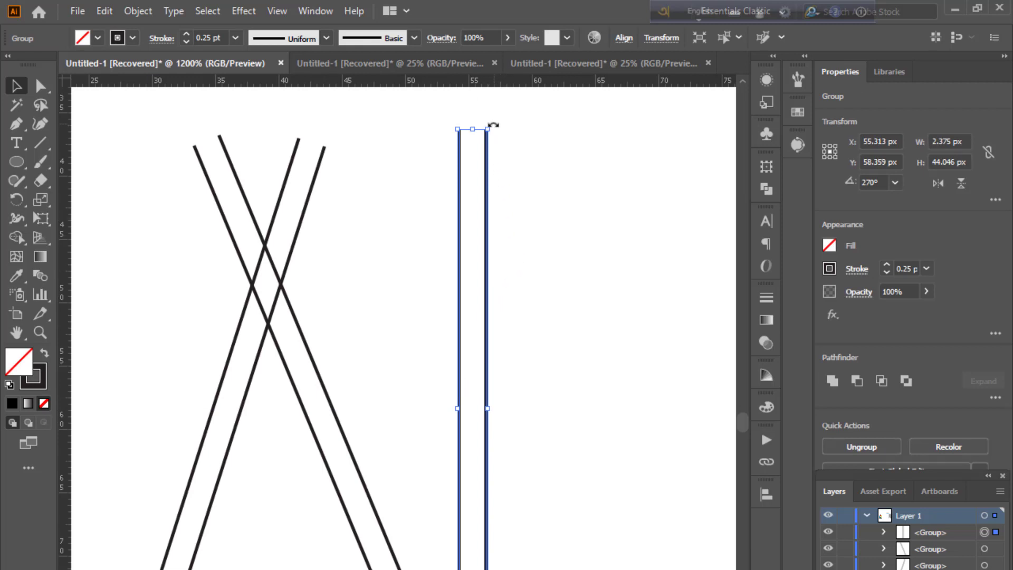
left_click_drag(494, 126, 422, 135)
mouse_move(445, 413)
left_mouse_down()
mouse_move(440, 425)
mouse_move(370, 387)
mouse_move(354, 414)
mouse_move(373, 433)
left_mouse_up()
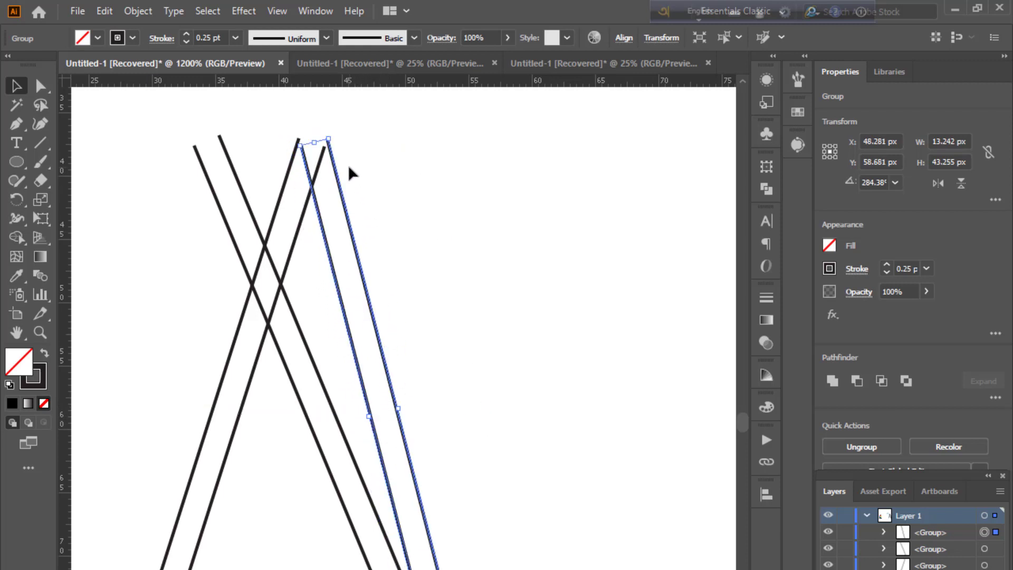
left_click_drag(337, 136, 290, 124)
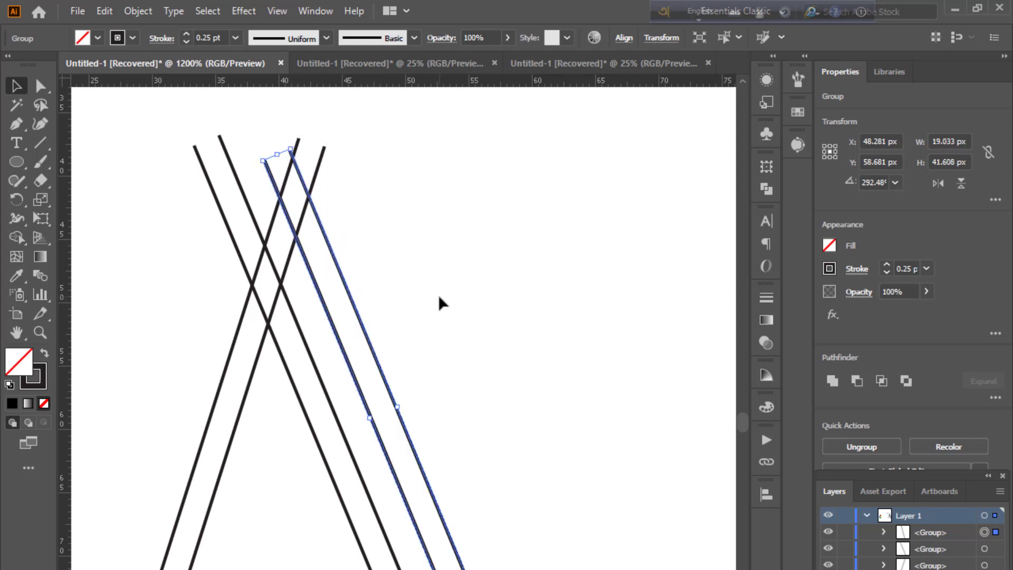
left_click(397, 309)
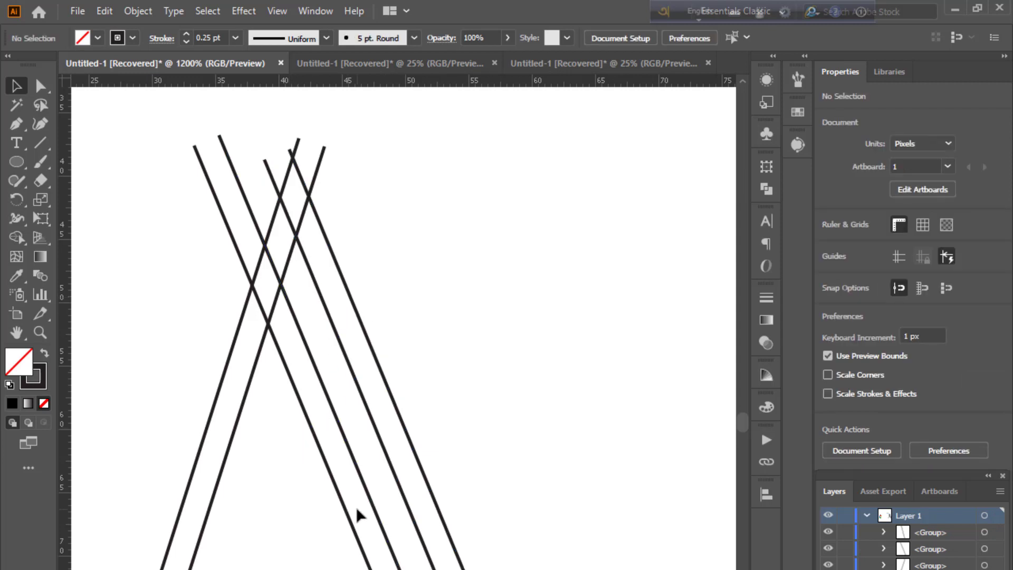
Inside the group, shift a diagonal line right and add parallel copies further right.
key("ctrl+plus")
double_click(284, 417)
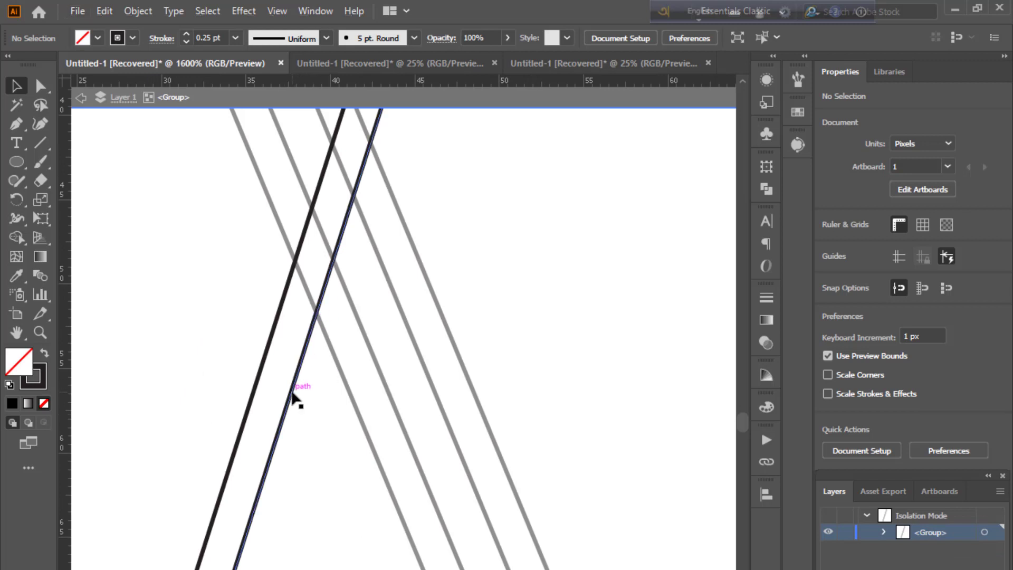
left_click_drag(294, 396, 323, 404)
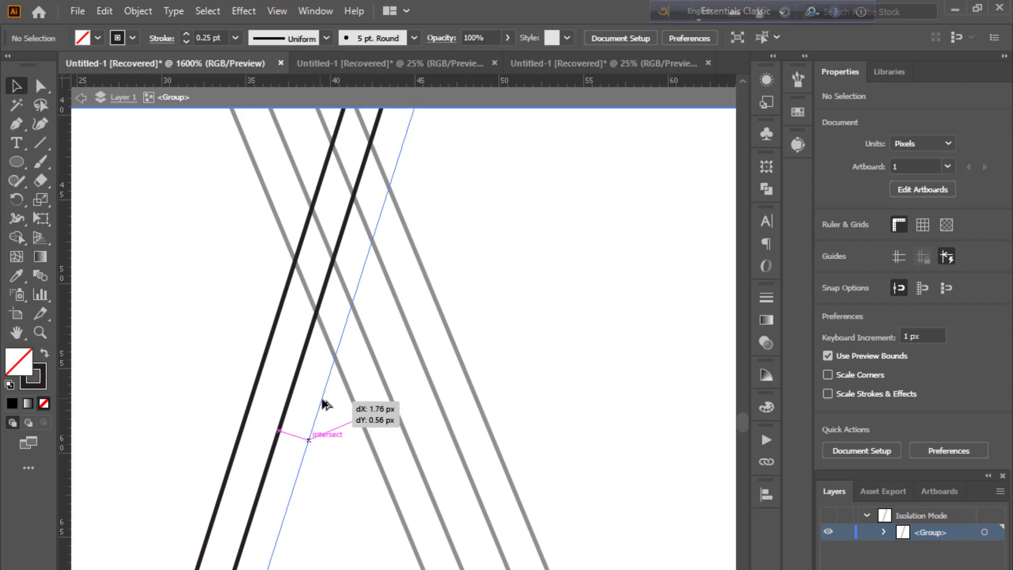
left_click_drag(323, 404, 331, 407)
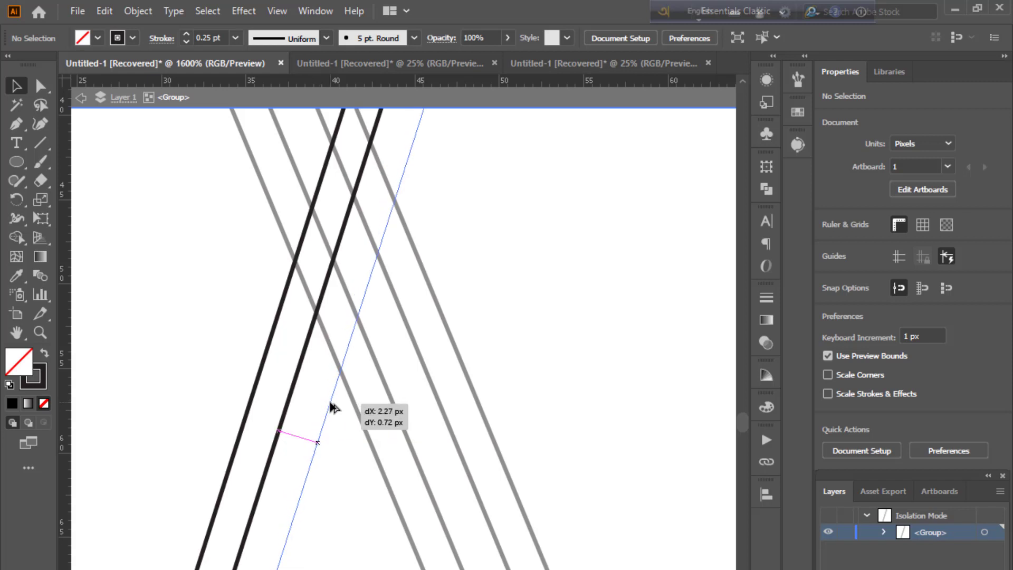
left_click_drag(332, 406, 334, 407)
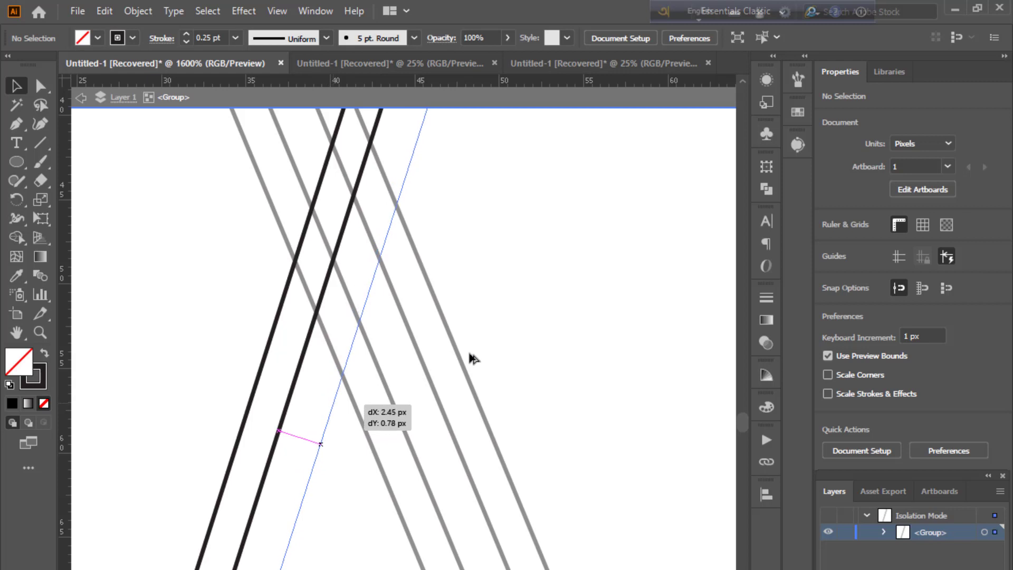
left_click(512, 326)
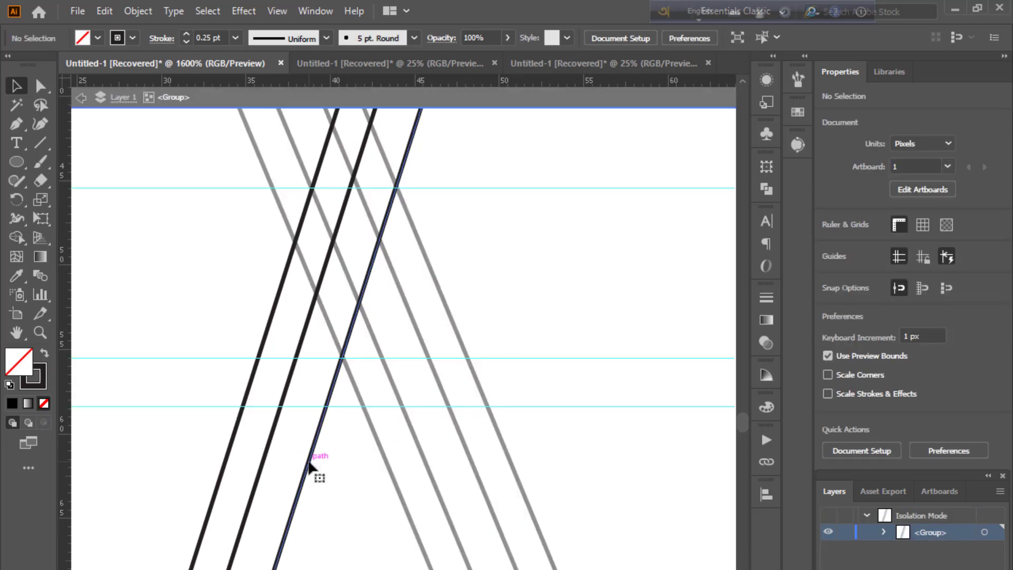
left_click_drag(310, 464, 403, 475)
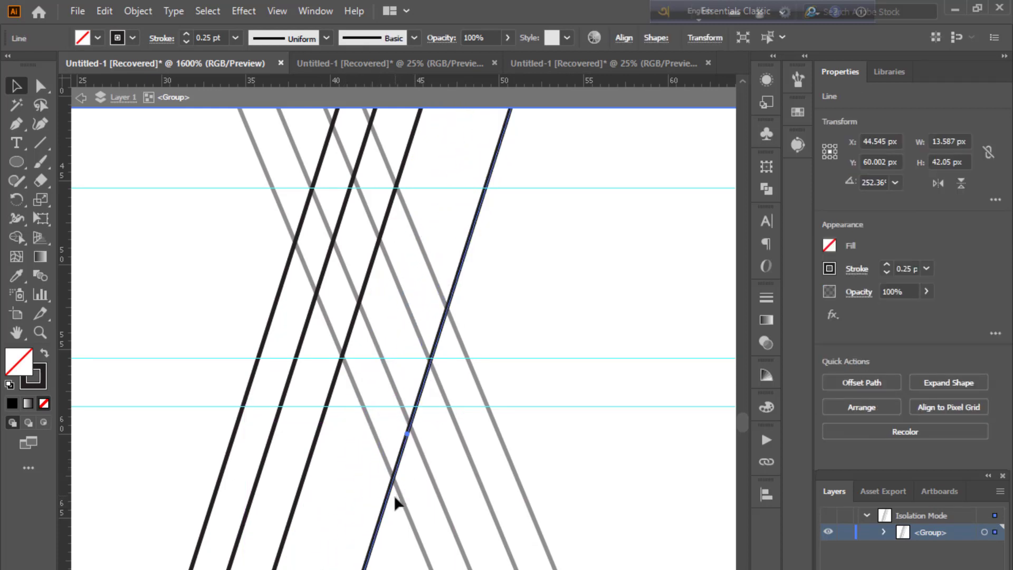
Draw a long horizontal line across the diagonals, lower it, and drag a copy downward.
key("Escape")
key("backslash")
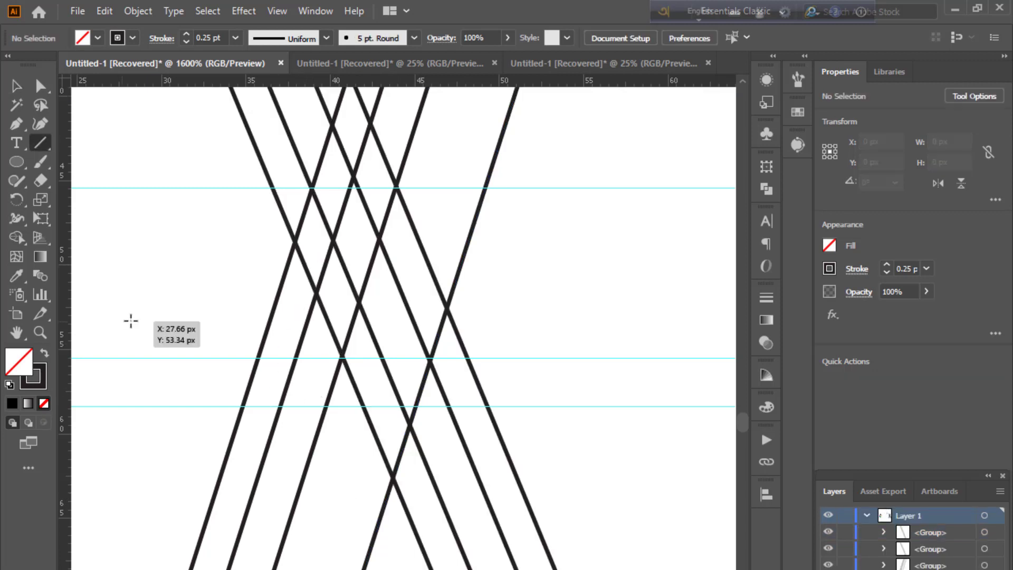
left_click_drag(122, 321, 631, 321)
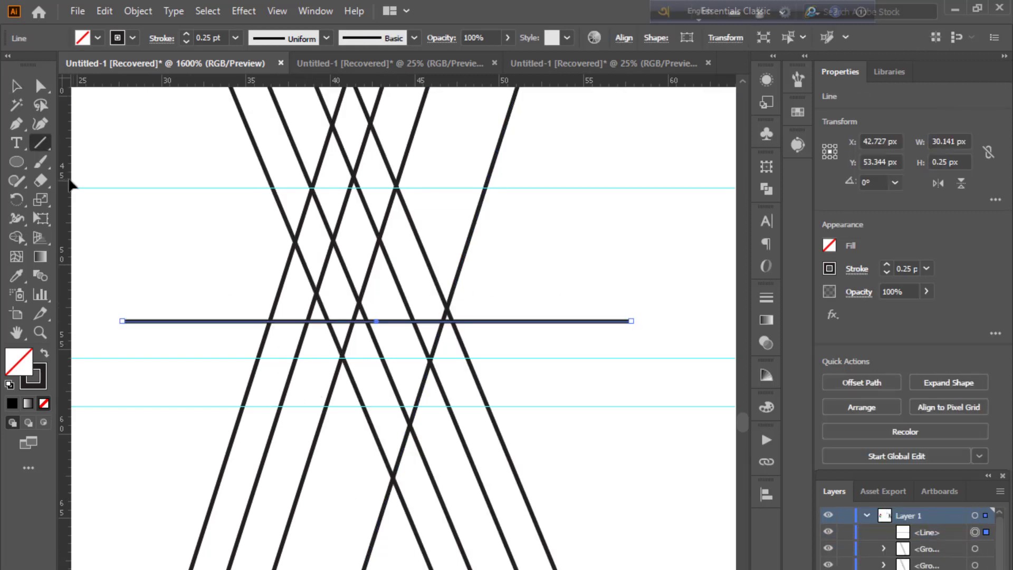
left_click(17, 86)
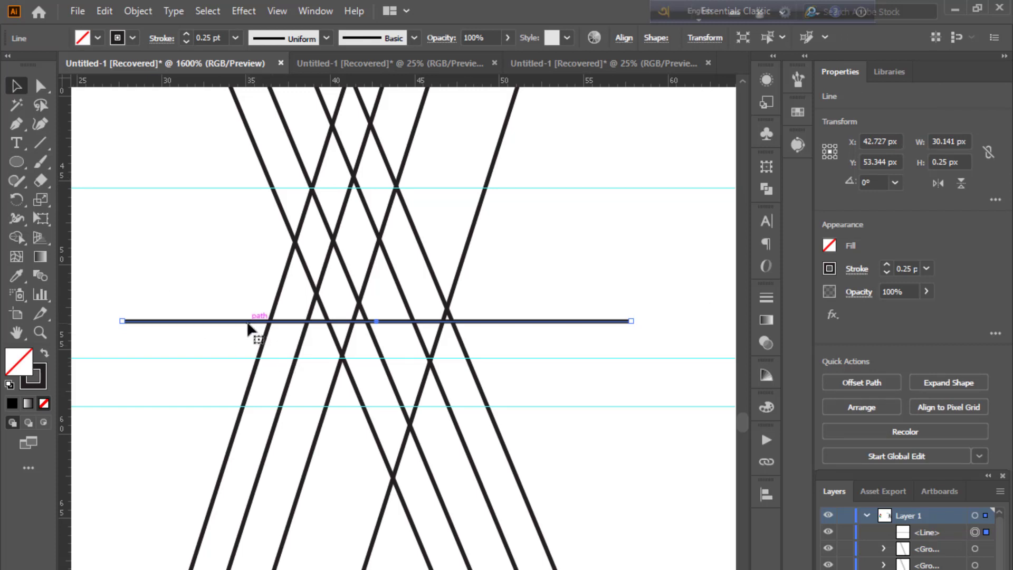
left_click_drag(249, 322, 251, 378)
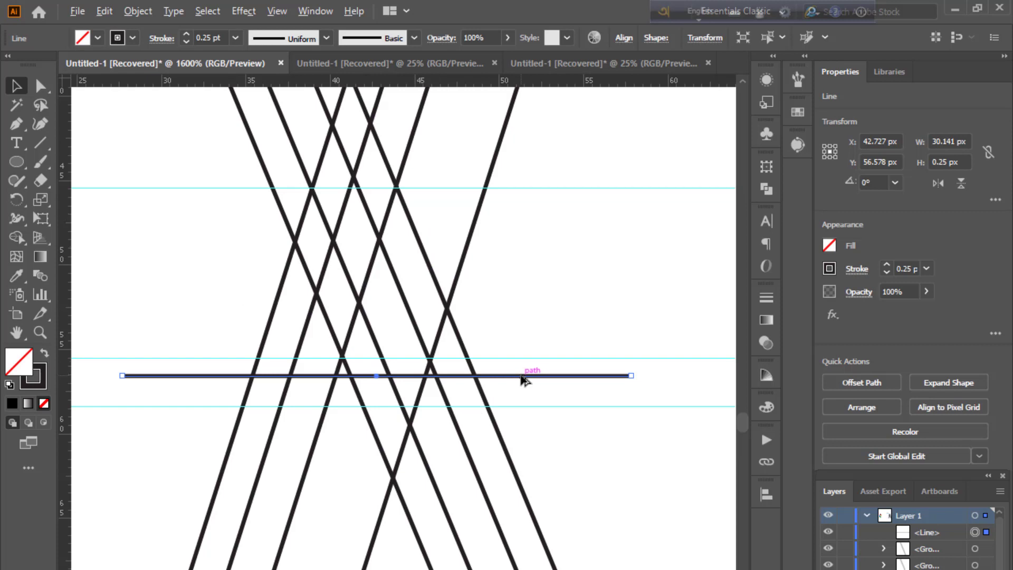
left_click_drag(522, 376, 523, 410)
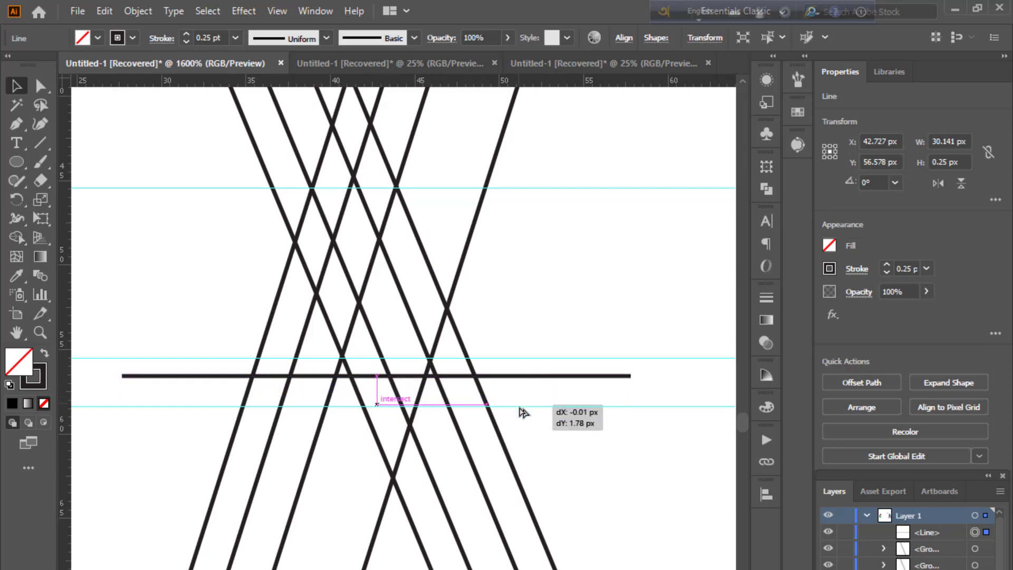
Drop the line copy on the lower guide, then Shape Builder-merge the cells into an A shape.
left_click(584, 295)
key("ctrl+a")
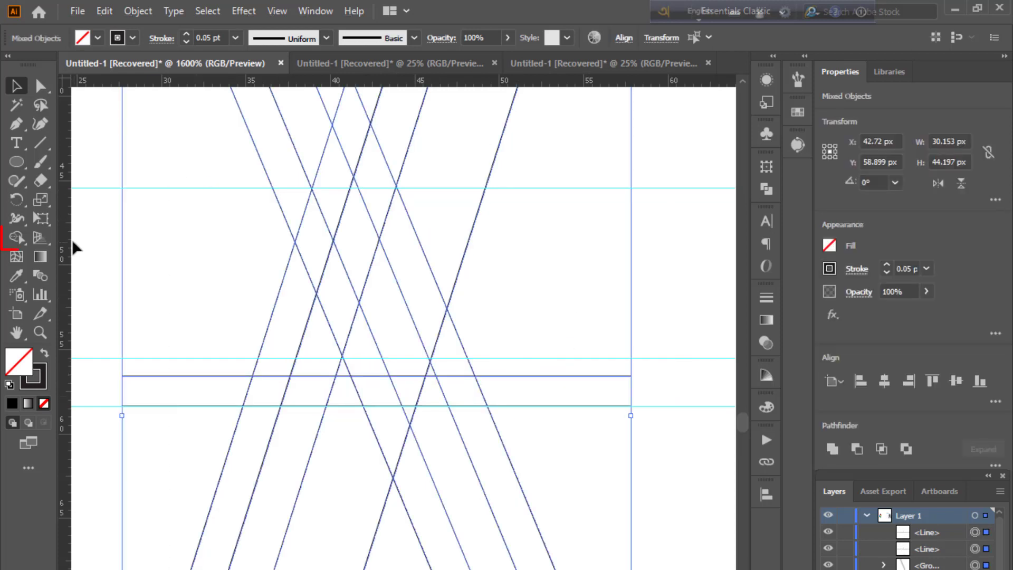
left_click(16, 237)
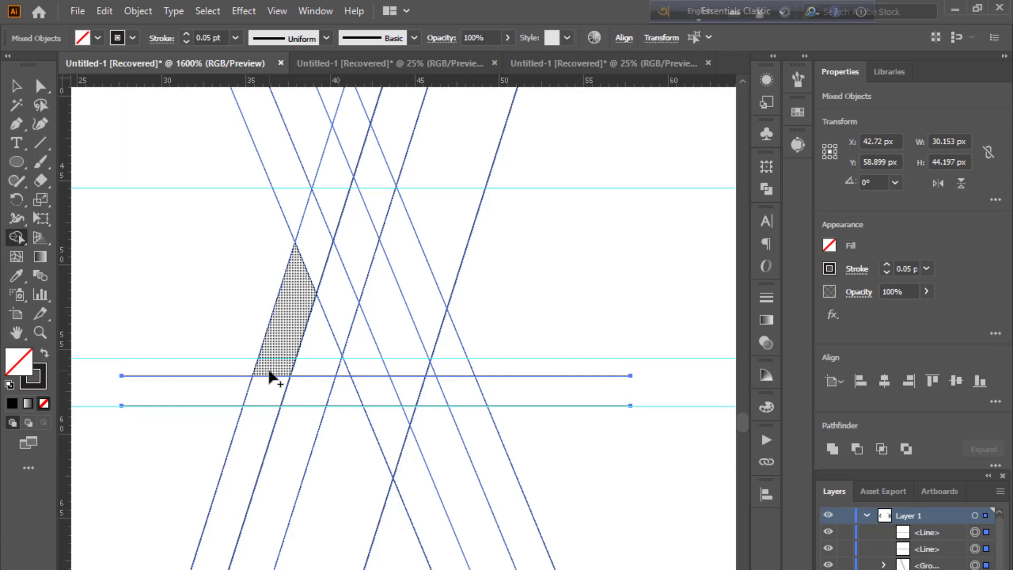
mouse_move(273, 376)
left_mouse_down()
mouse_move(315, 259)
mouse_move(384, 418)
left_mouse_up()
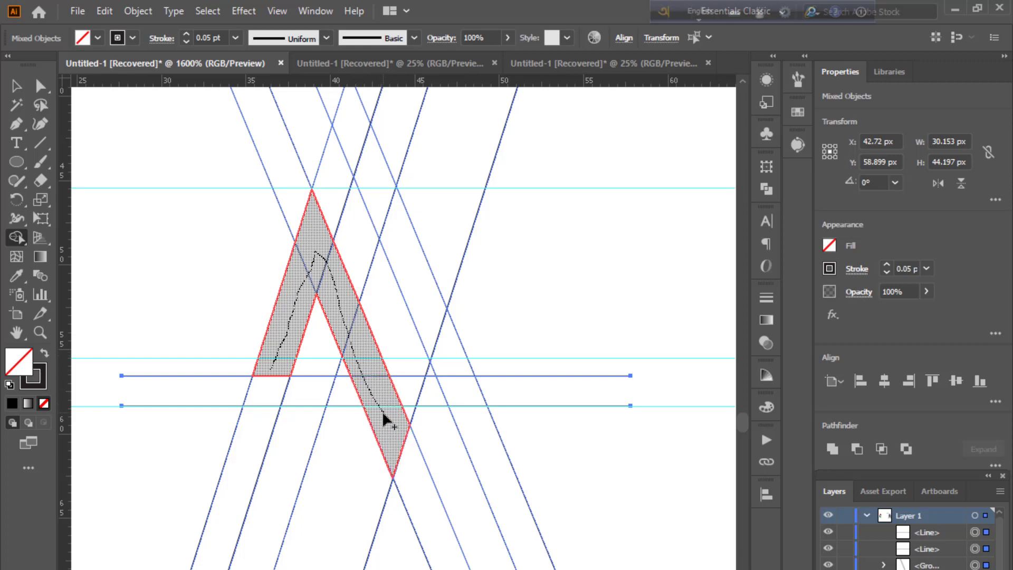
left_click_drag(384, 417, 389, 419)
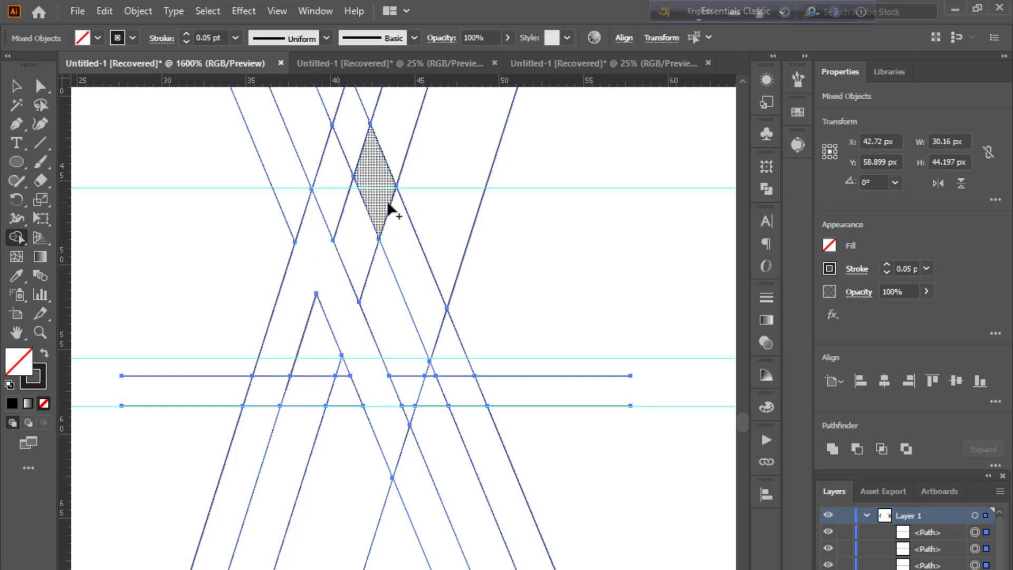
Merge the slanted parallelogram cell with the cell below it as a separate piece.
left_click(397, 224)
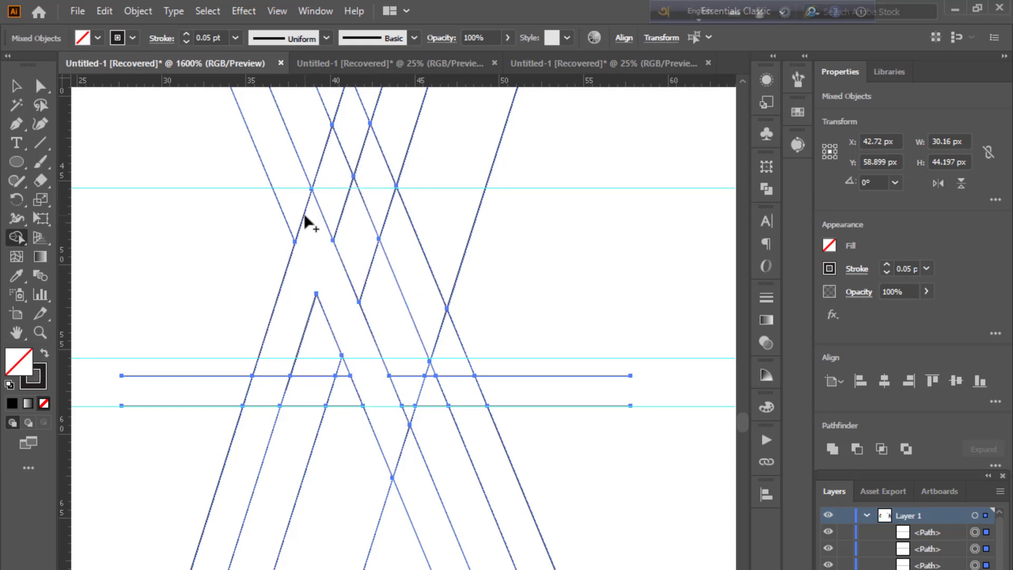
left_click(390, 224)
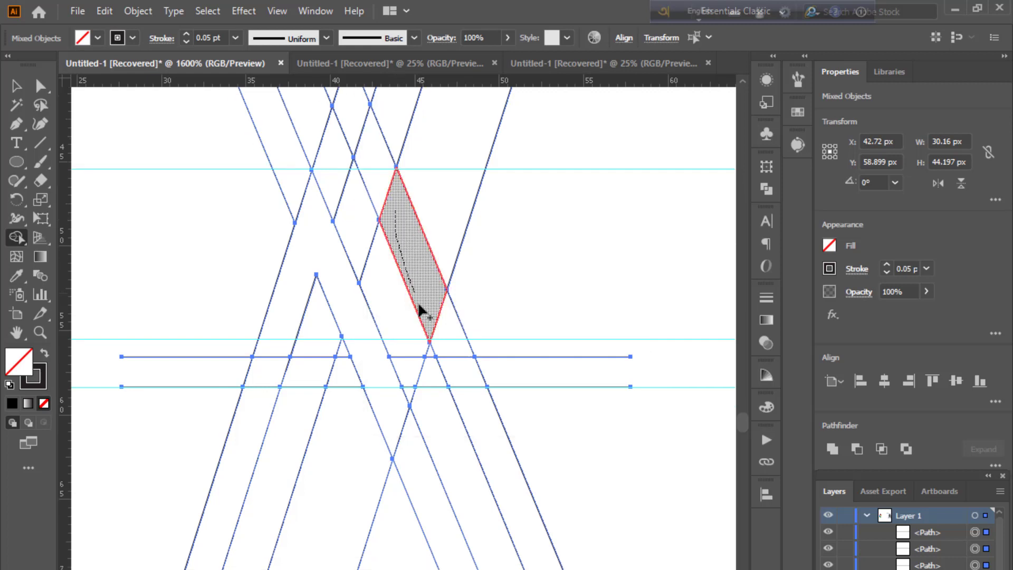
mouse_move(393, 232)
left_mouse_down()
mouse_move(436, 346)
mouse_move(426, 287)
left_mouse_up()
Fill the A-shaped piece solid black with no stroke.
key("v")
double_click(289, 282)
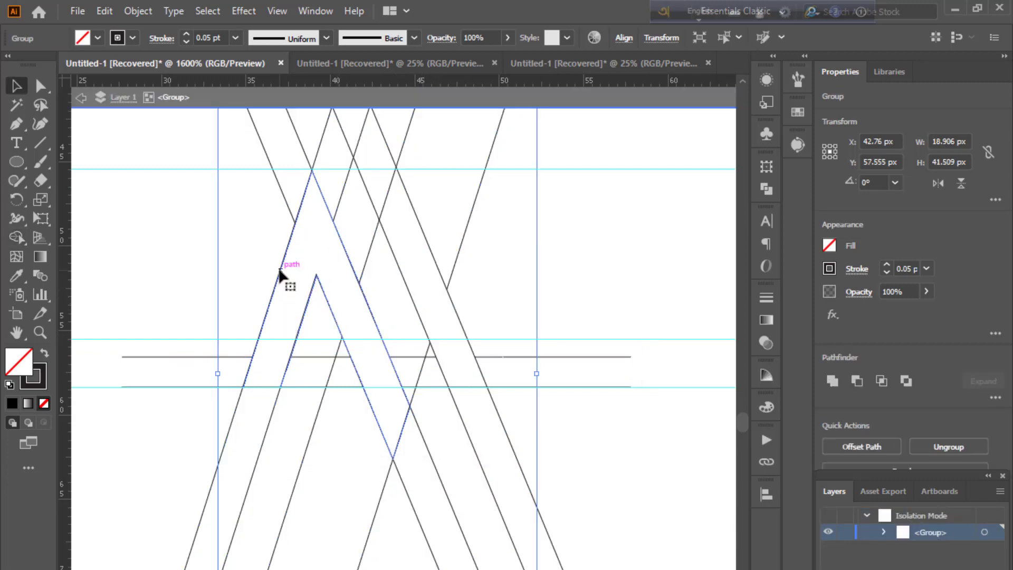
left_click(279, 271)
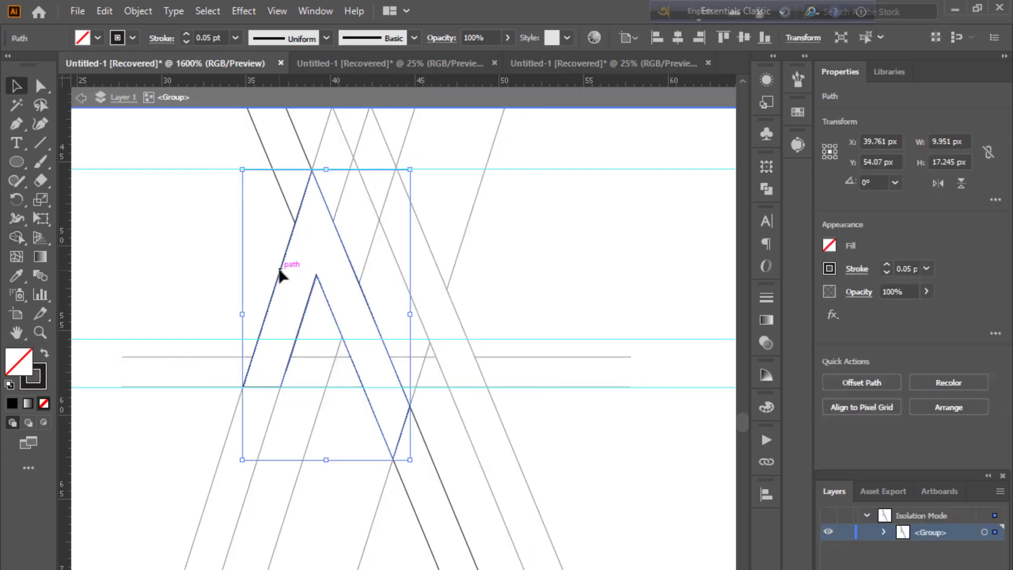
left_click(45, 353)
left_click(153, 253)
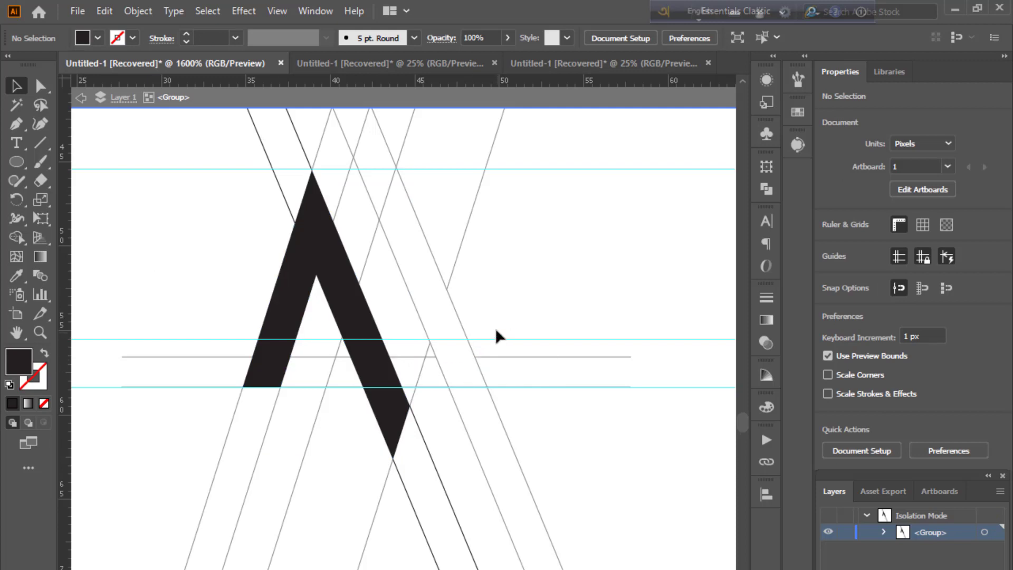
double_click(438, 277)
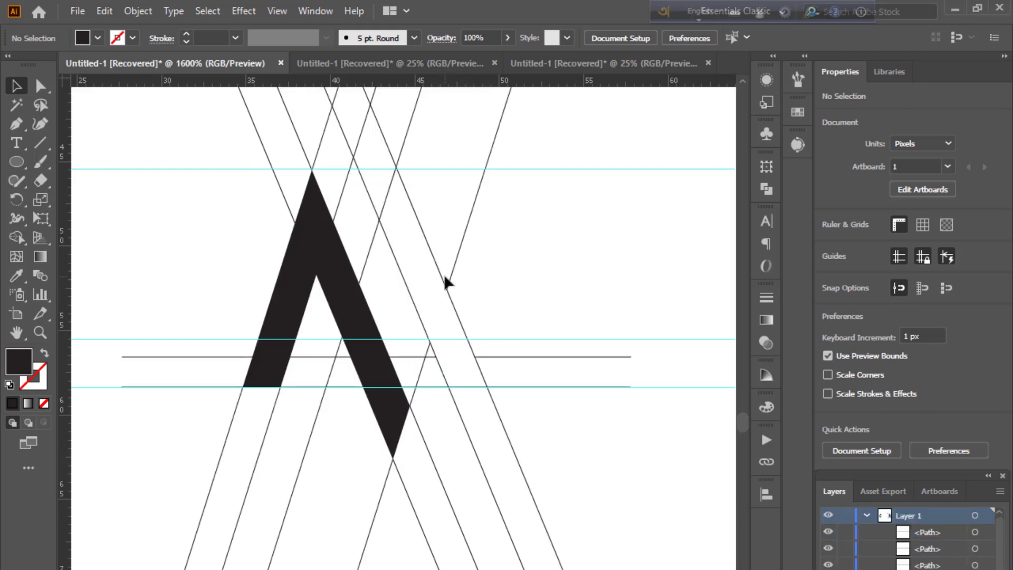
Fill the slanted piece solid black with no stroke and exit the group.
double_click(439, 270)
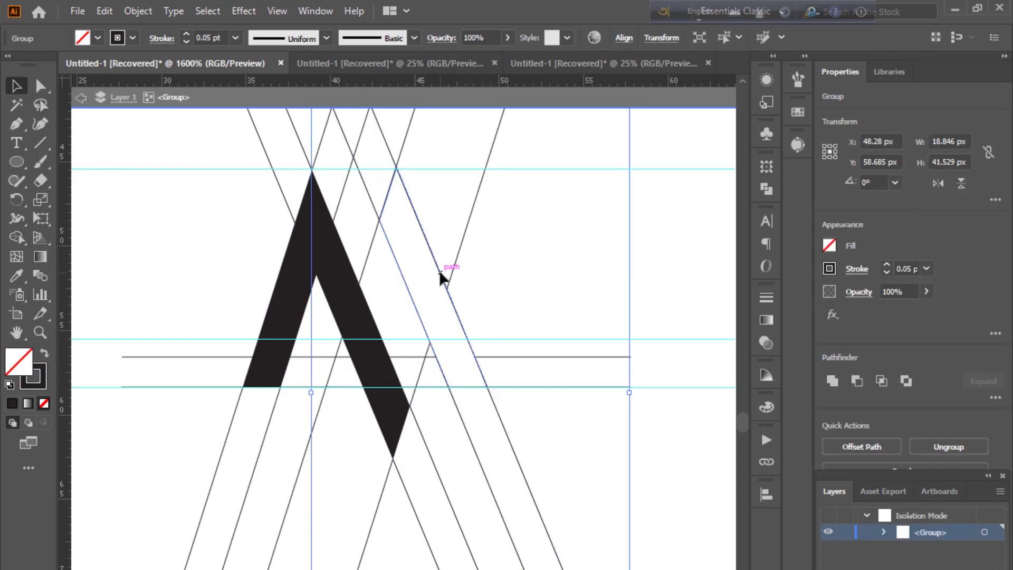
left_click(44, 352)
left_click(166, 254)
double_click(166, 255)
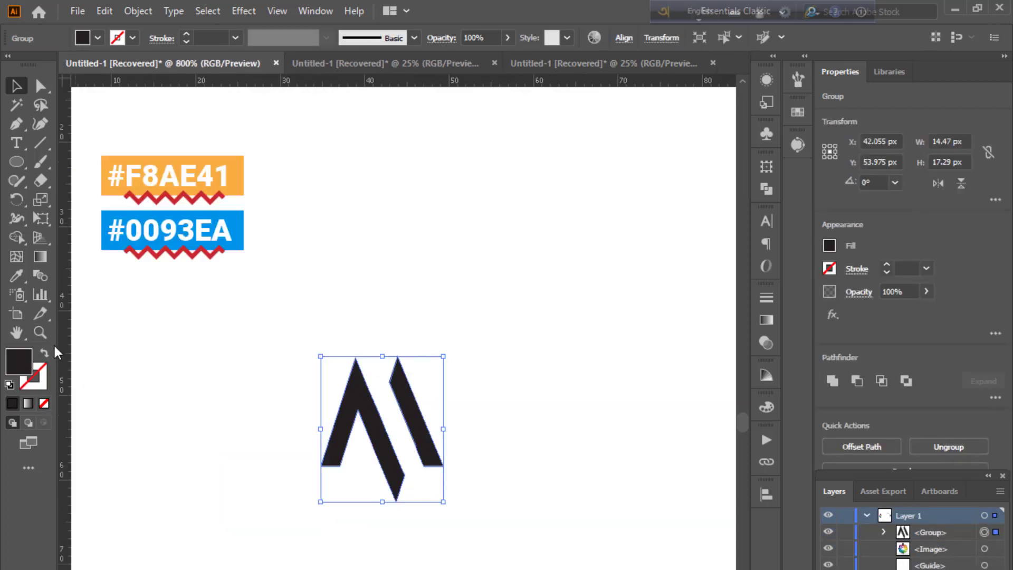
Give the left A-shaped piece the orange #F8AE41 fill using the Eyedropper.
left_click(123, 269)
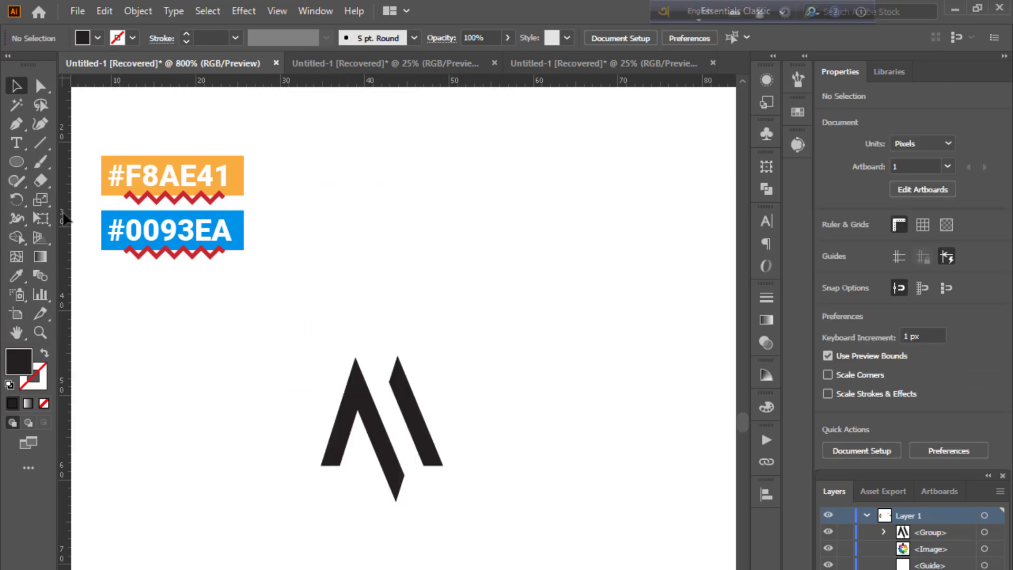
left_click(41, 86)
left_click(353, 411)
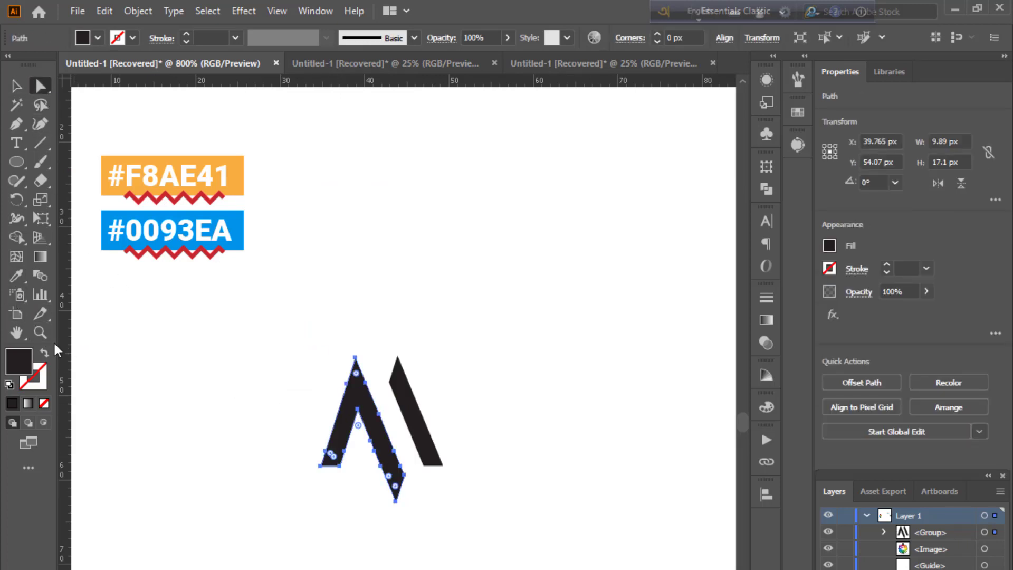
left_click(17, 275)
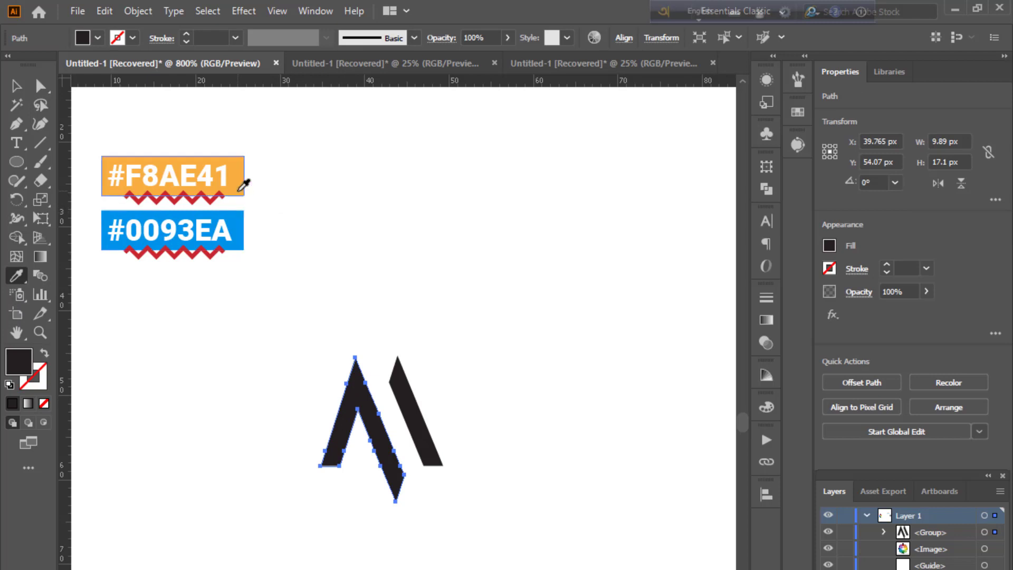
left_click(242, 182)
left_click(37, 90)
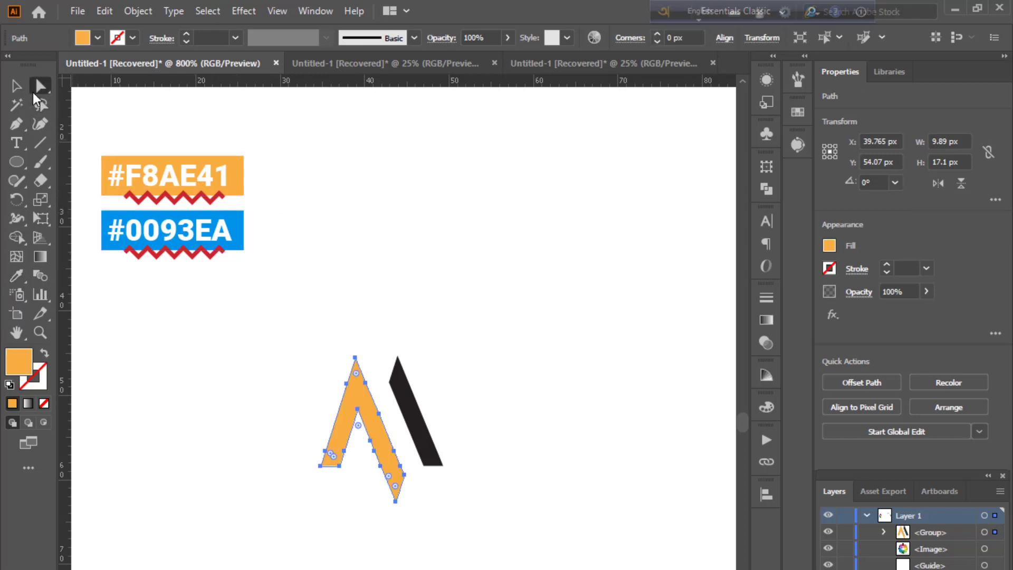
Give the right slanted piece the blue #0093EA fill using the Eyedropper.
left_click(225, 410)
left_click(414, 399)
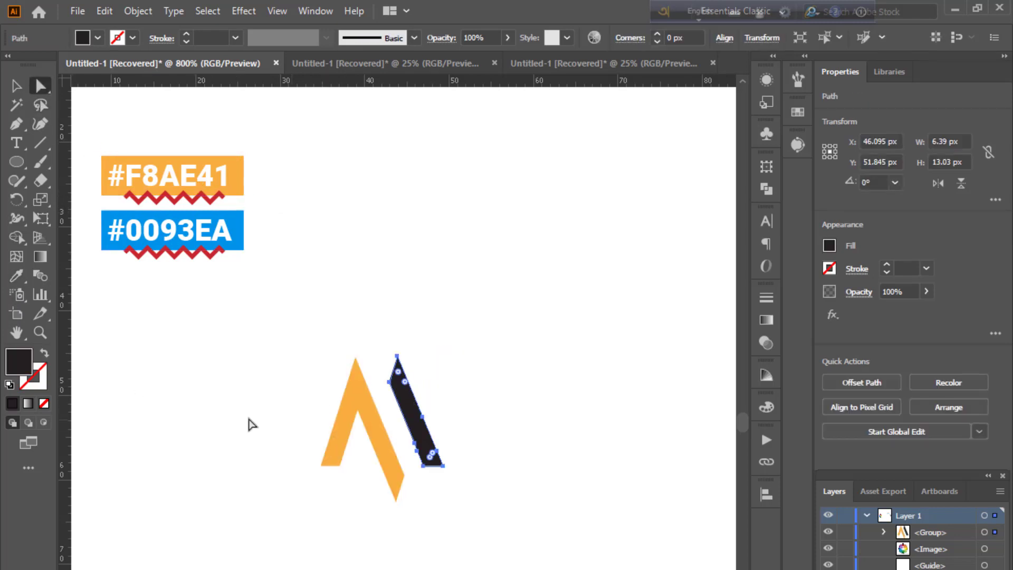
left_click(17, 275)
left_click(232, 224)
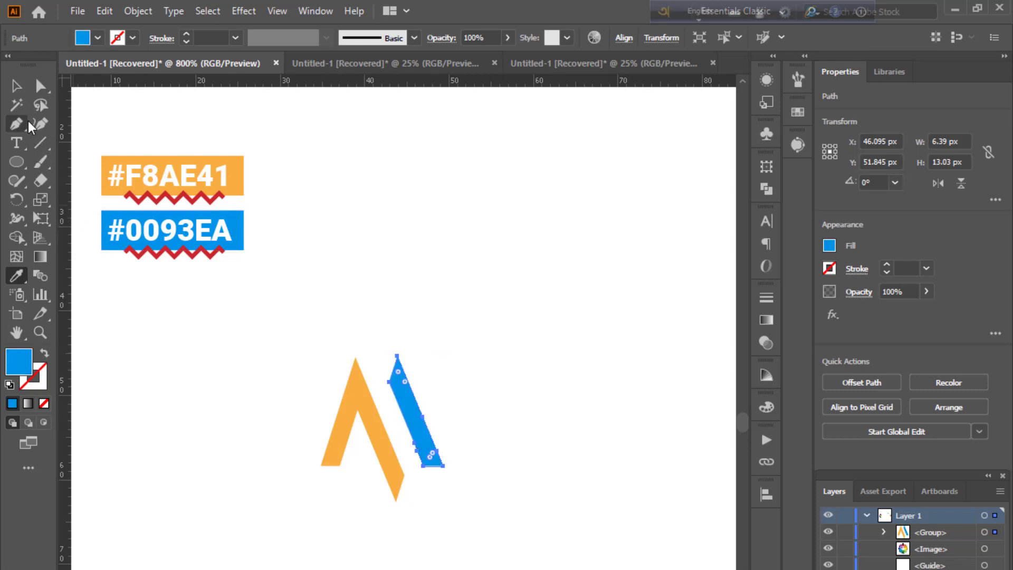
left_click(19, 89)
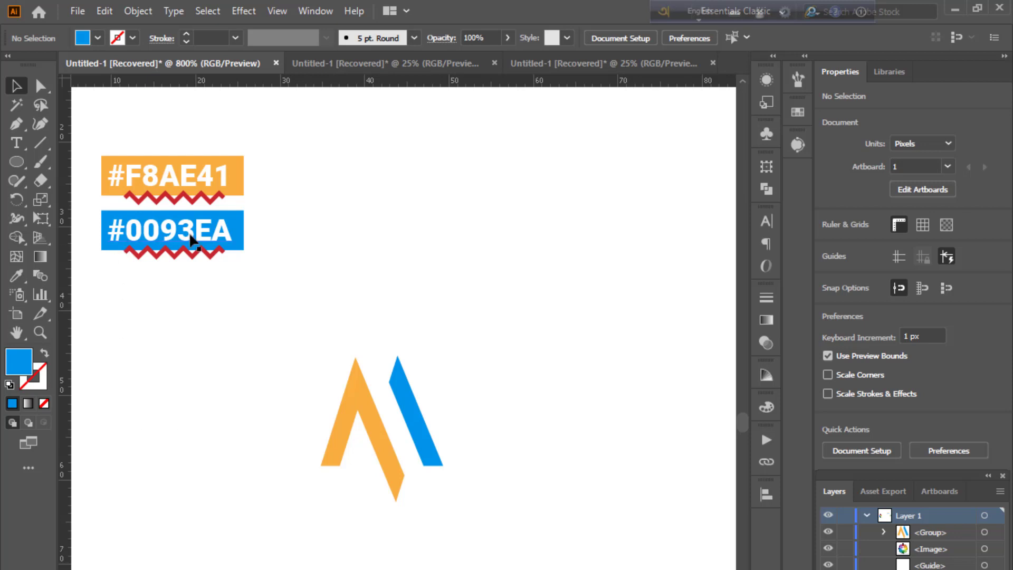
Move the logo group higher on the artboard.
scroll(226, 353, "down", 1)
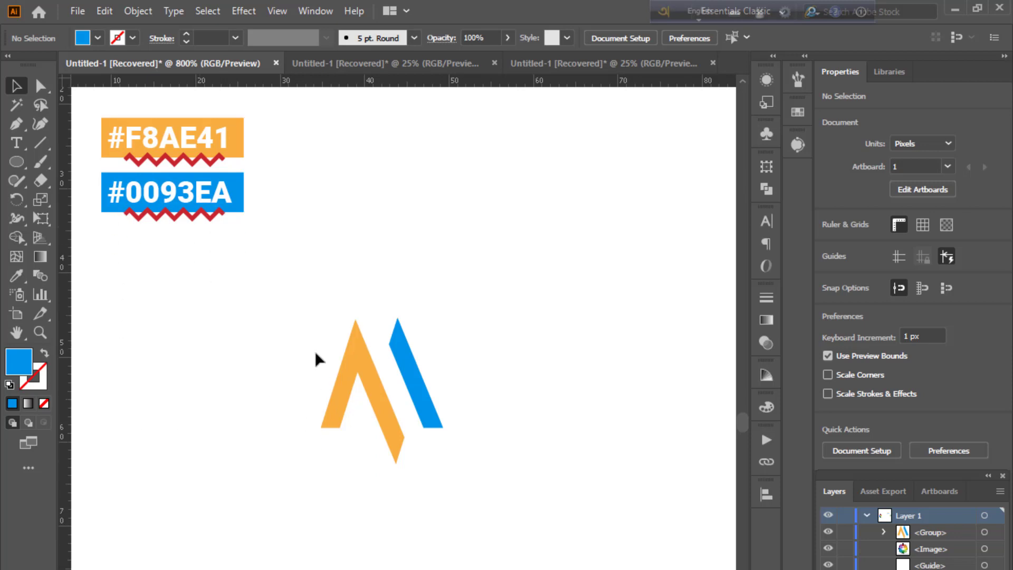
left_click(375, 399)
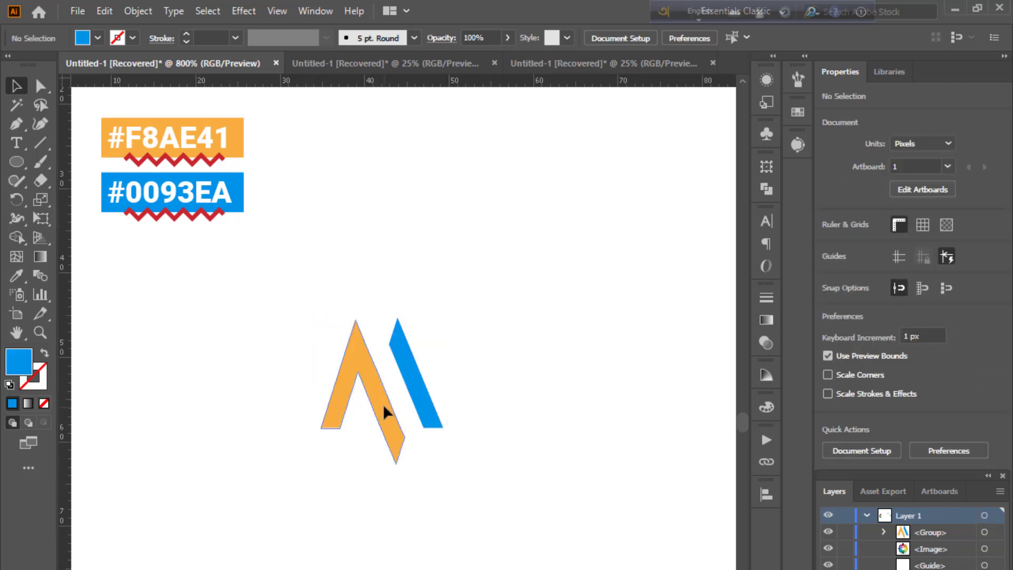
left_click_drag(388, 419, 405, 274)
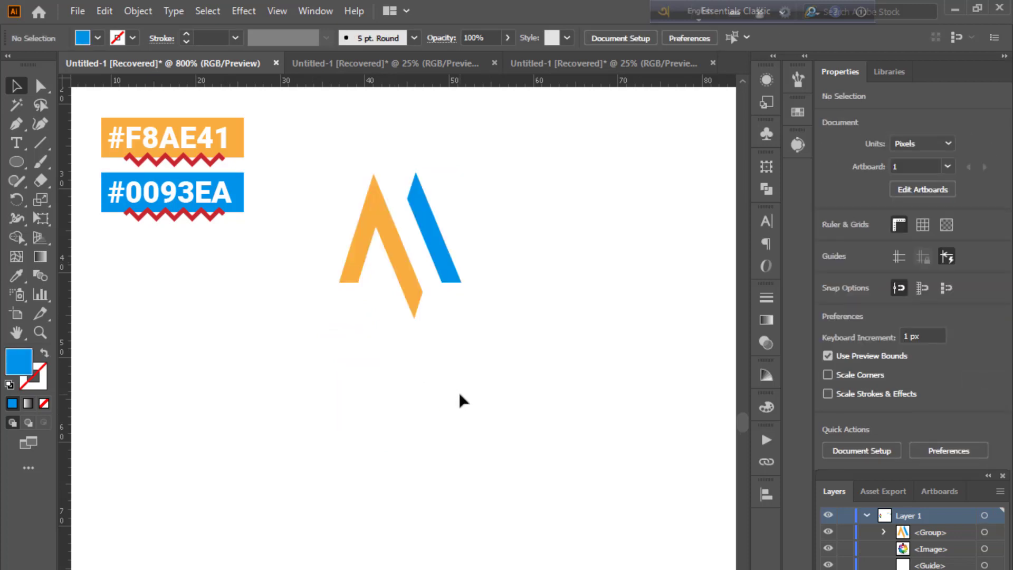
Add a text line below the logo reading 'COMPANY NAME'.
key("t")
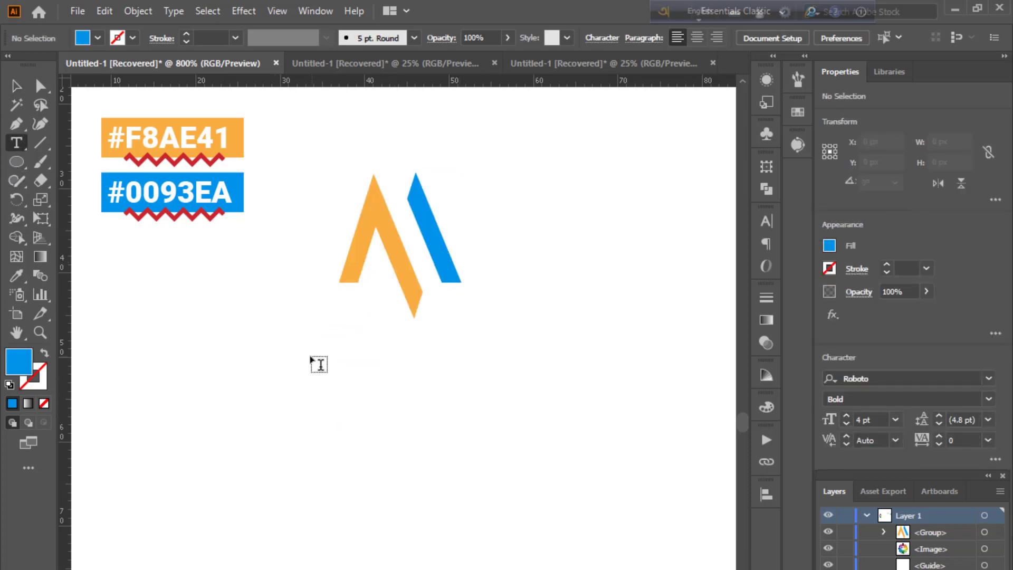
left_click(317, 363)
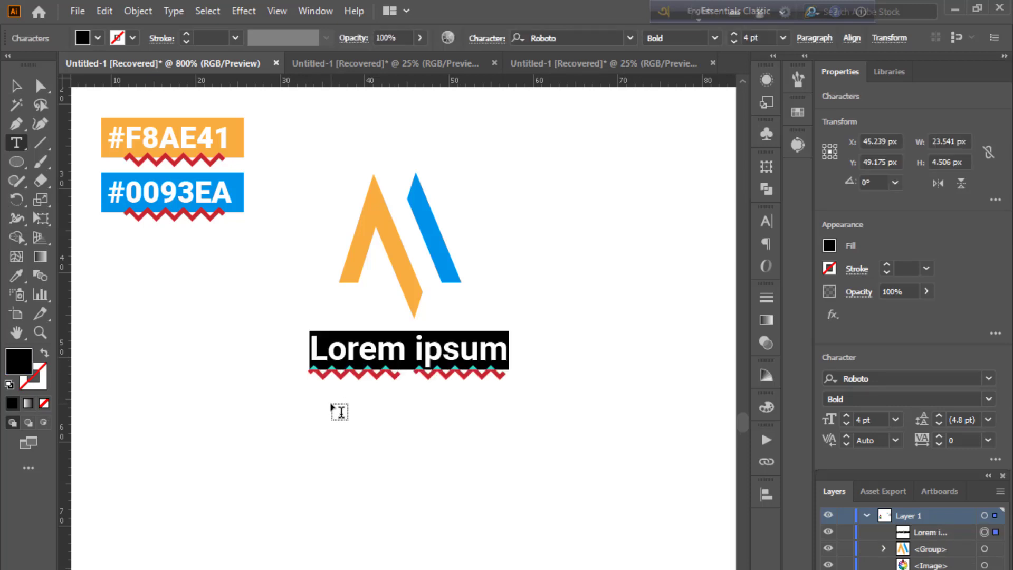
key("BackSpace")
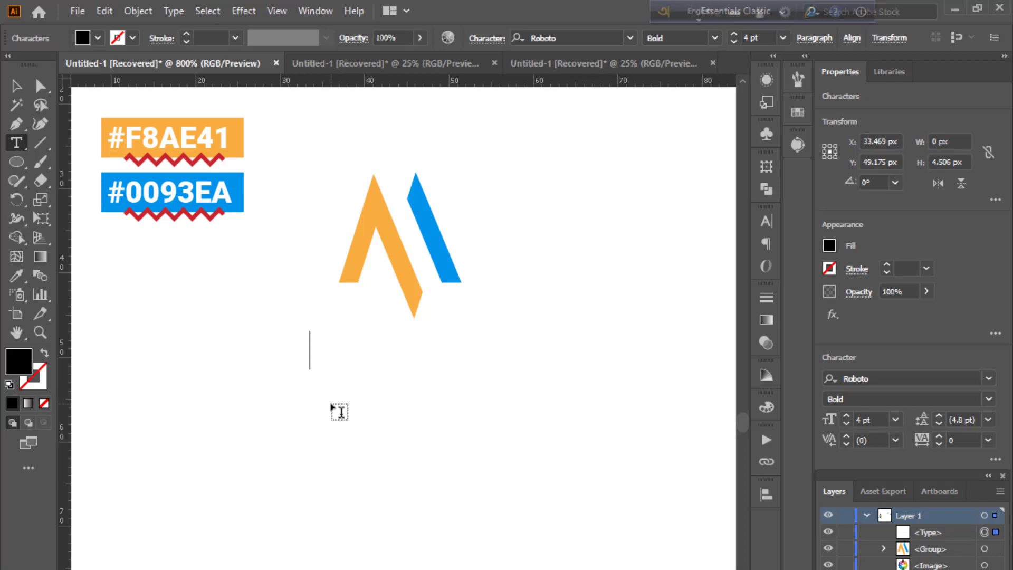
type("c")
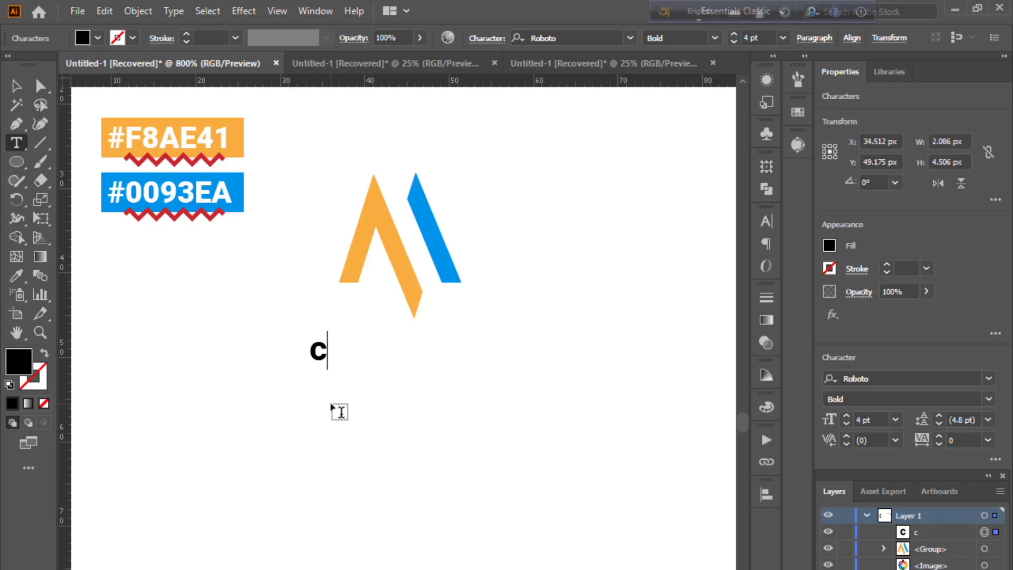
type("o")
key("BackSpace")
key("BackSpace")
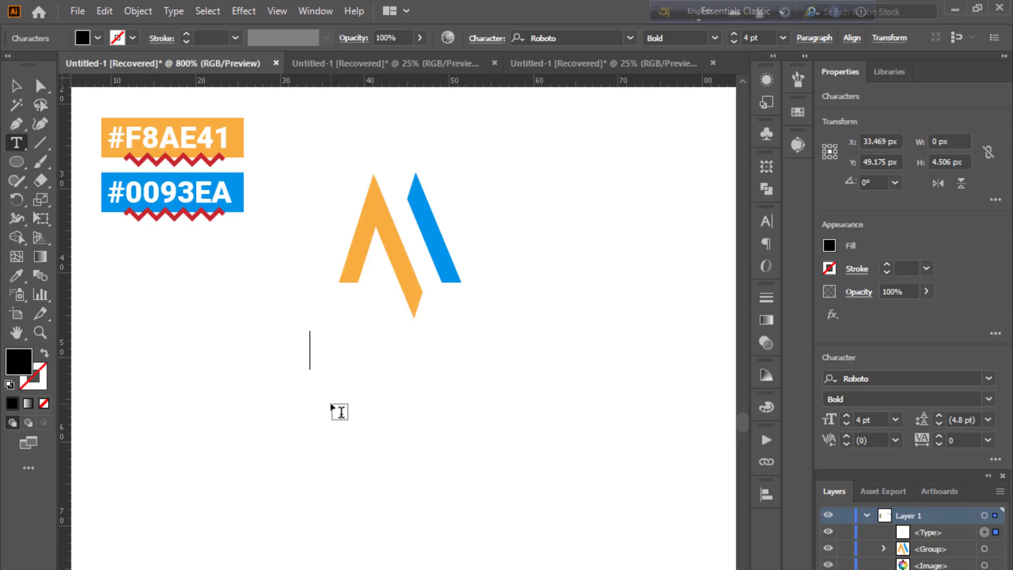
type("COM")
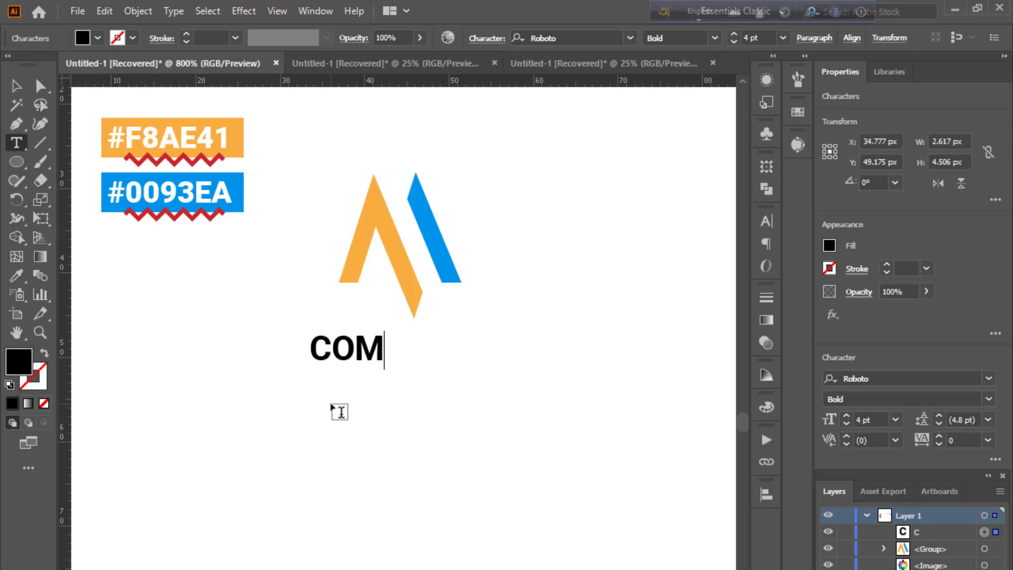
type("PAN")
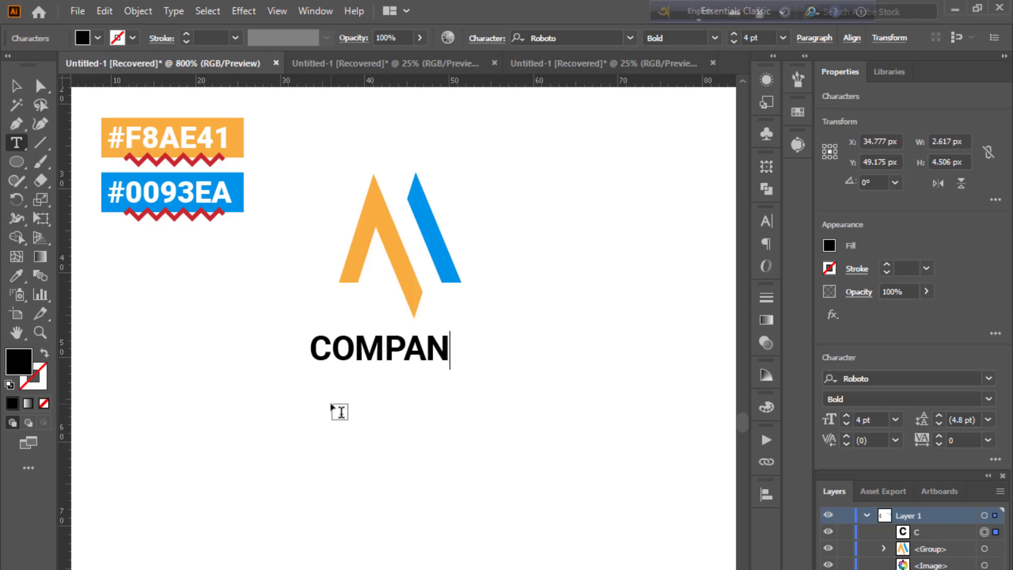
type("Y N")
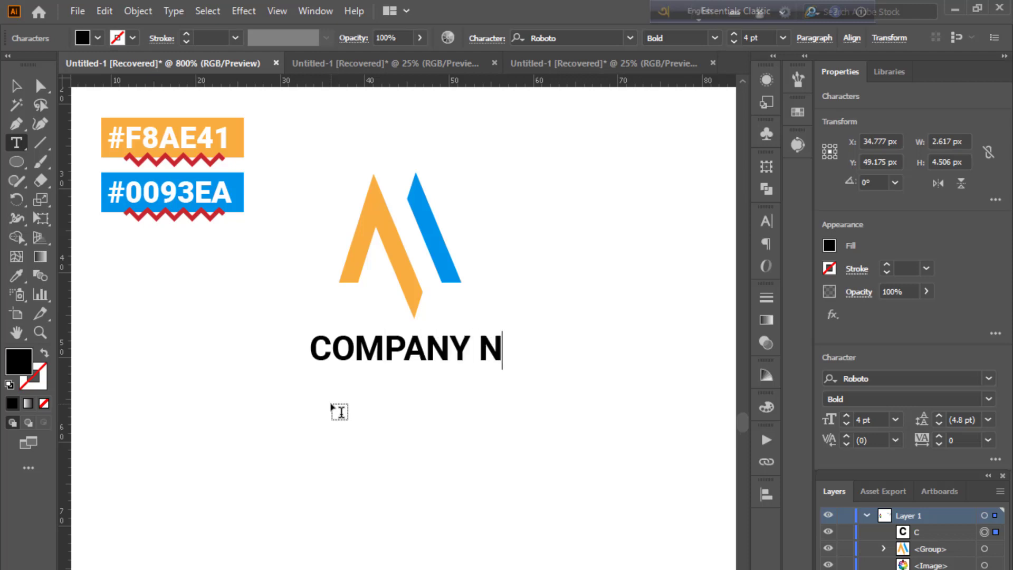
type("AME")
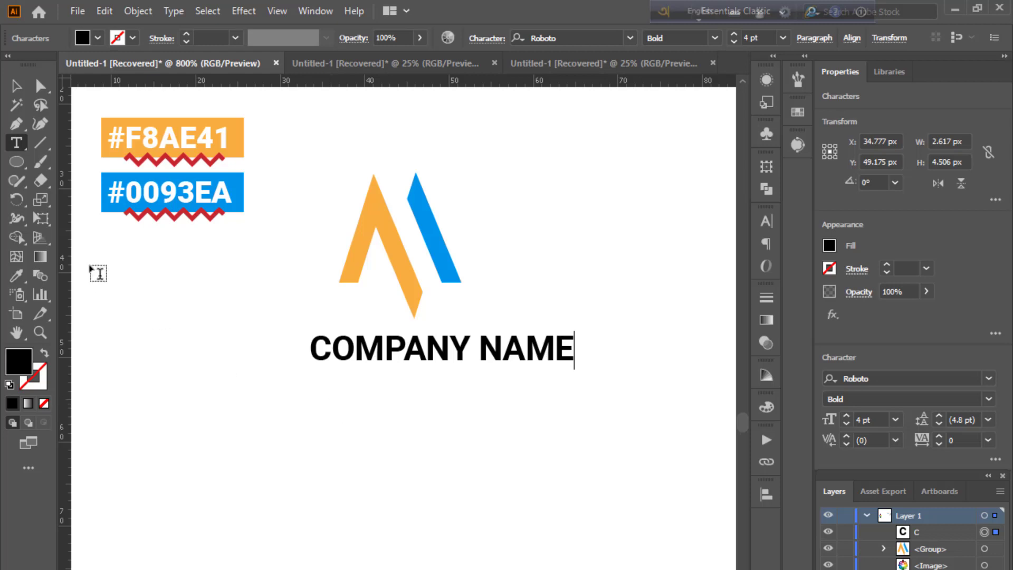
Move COMPANY NAME up under the logo and change it to Roboto Medium.
left_click(16, 85)
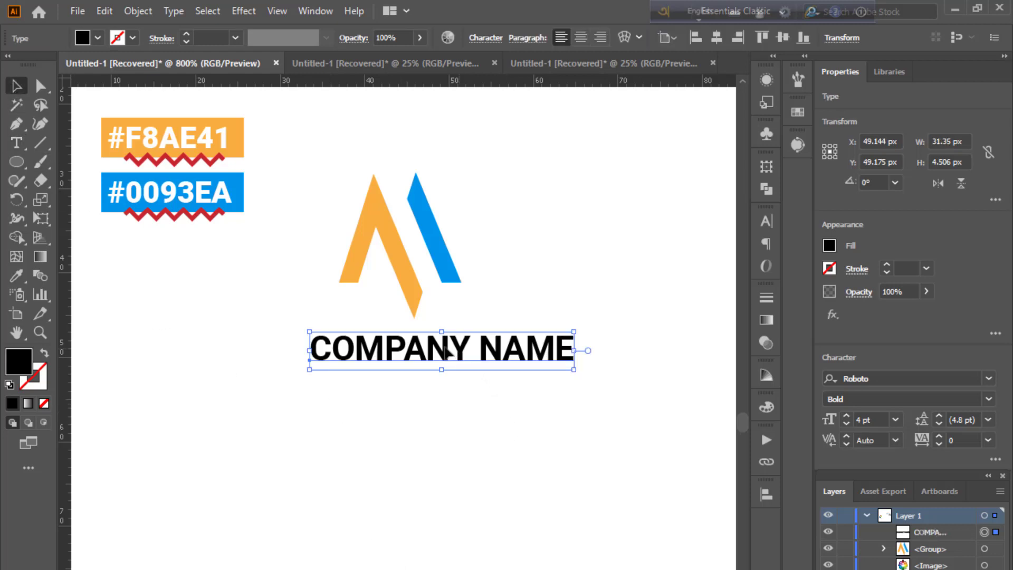
left_click_drag(467, 361, 436, 342)
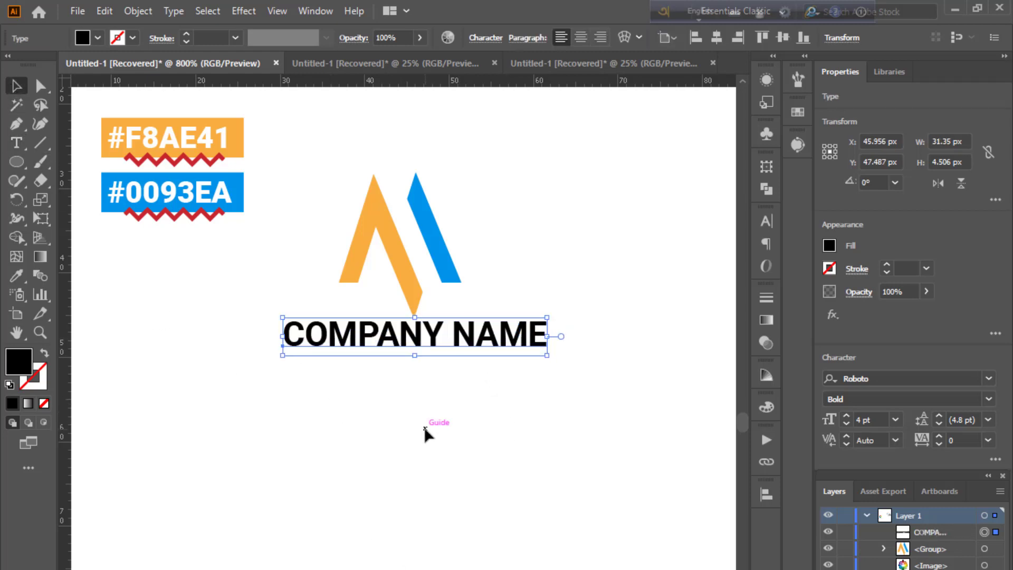
left_click(425, 430)
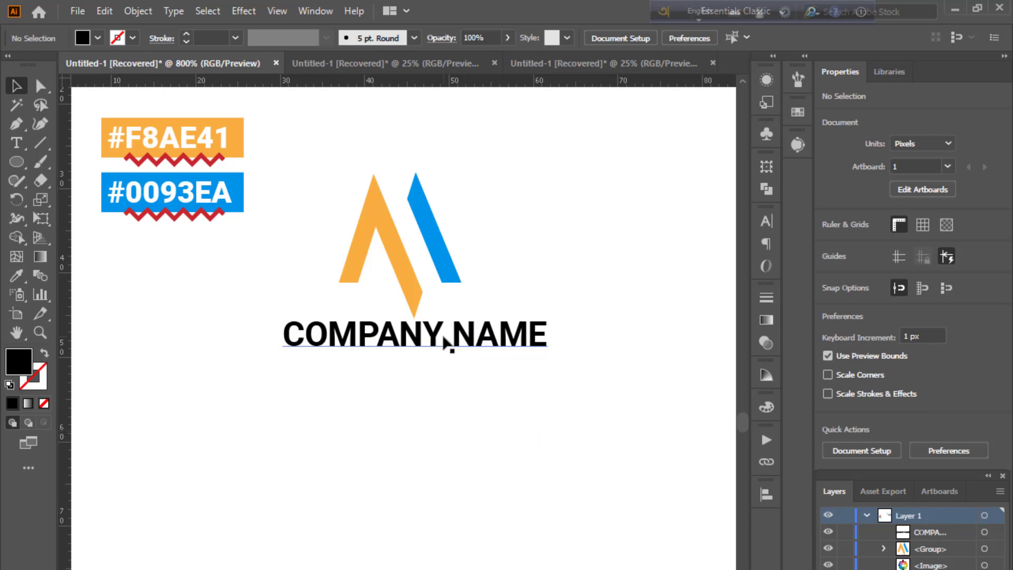
key("ctrl+z")
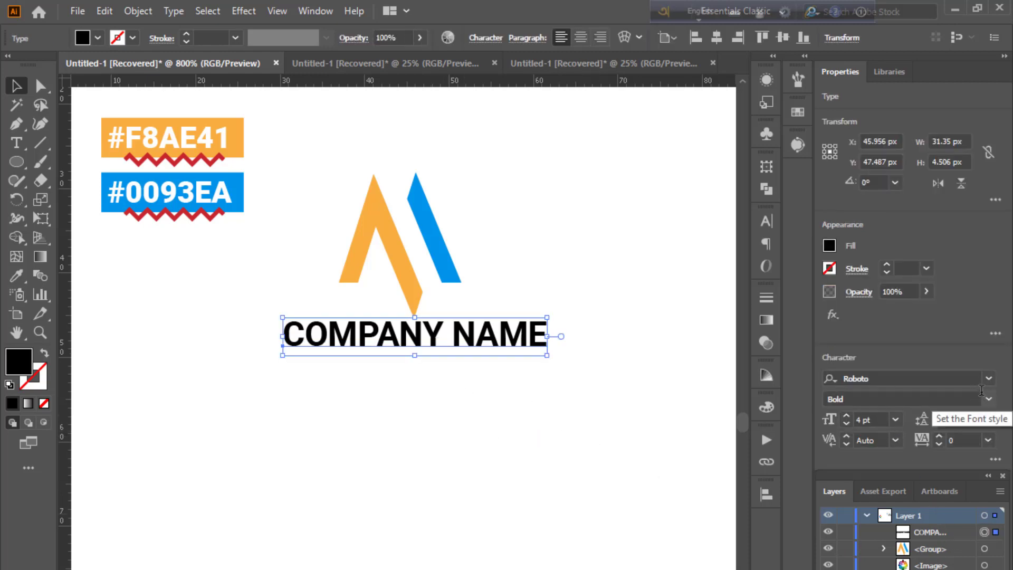
left_click(987, 400)
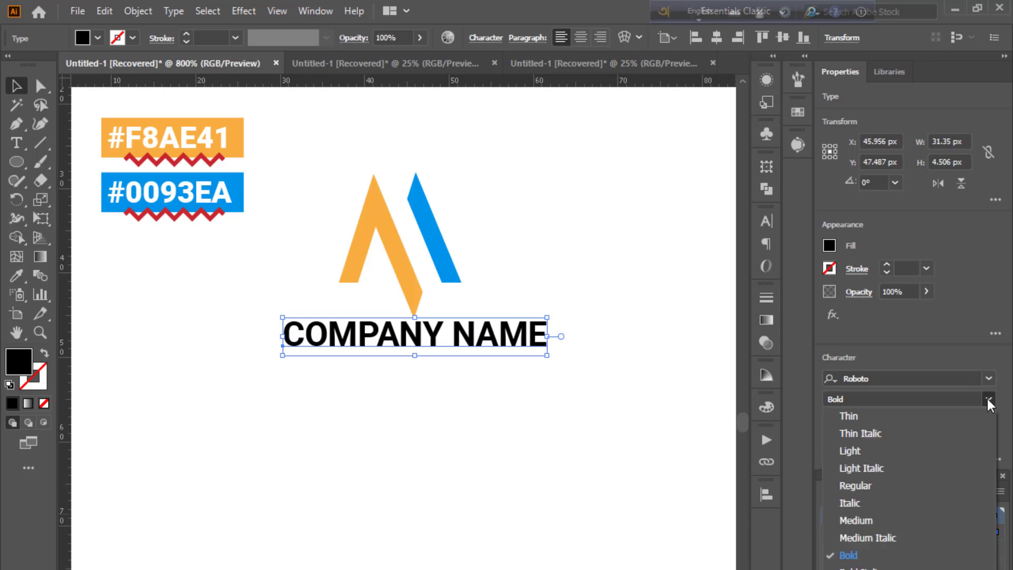
left_click(896, 521)
Select the M-shaped logo mark and COMPANY NAME text together and align their horizontal centres.
left_click_drag(482, 473, 382, 256)
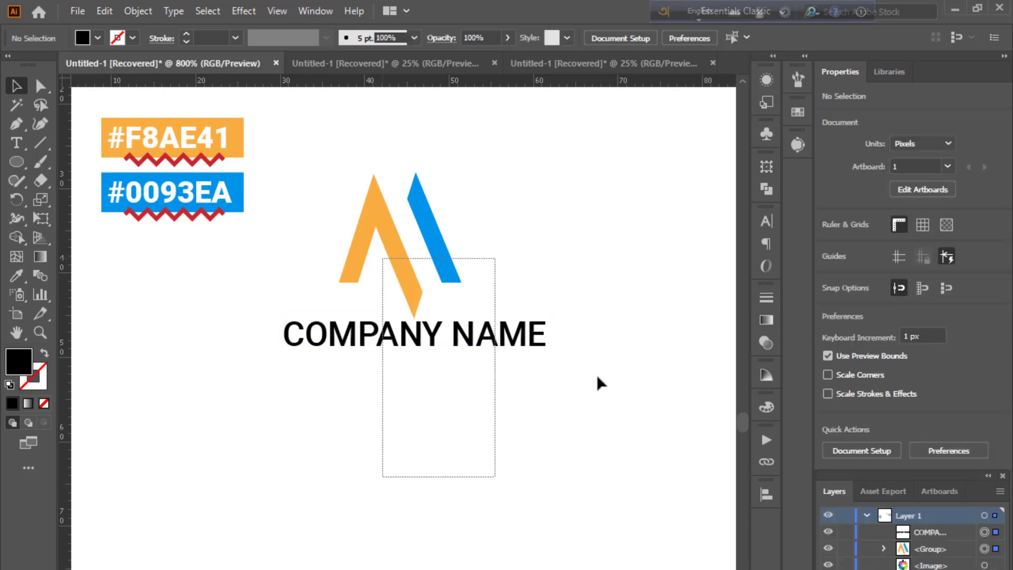
left_click(766, 493)
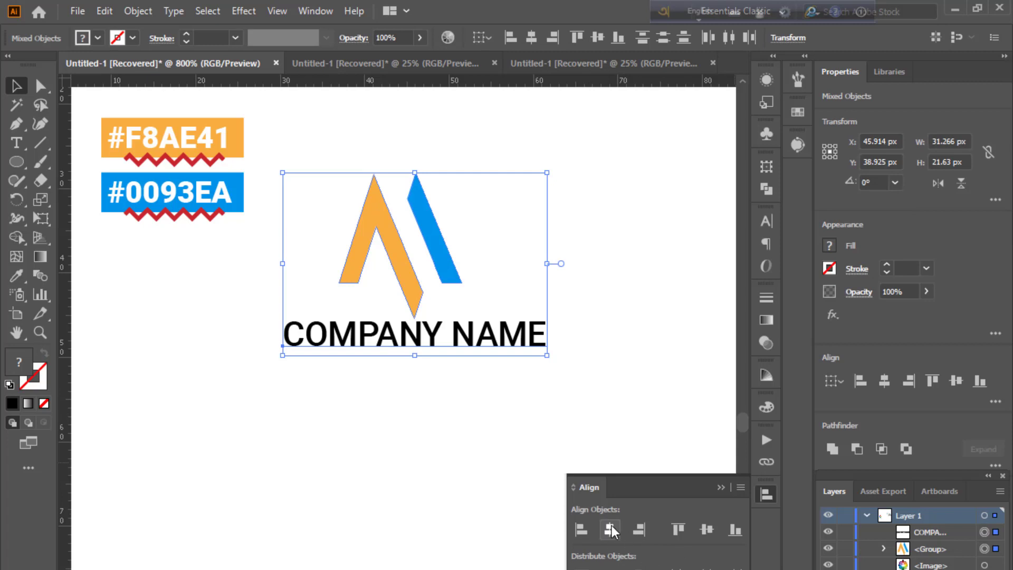
left_click(609, 530)
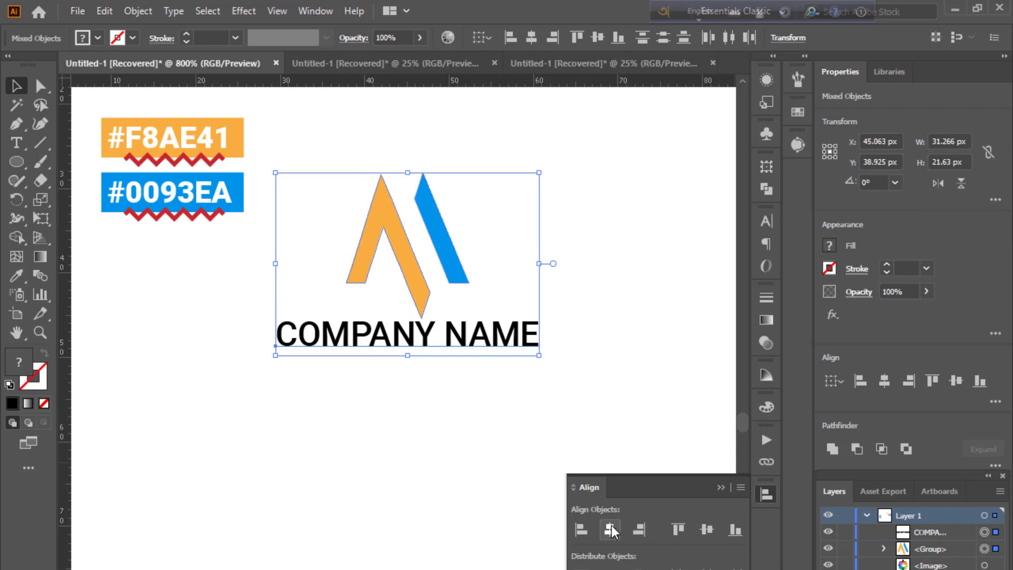
left_click(669, 451)
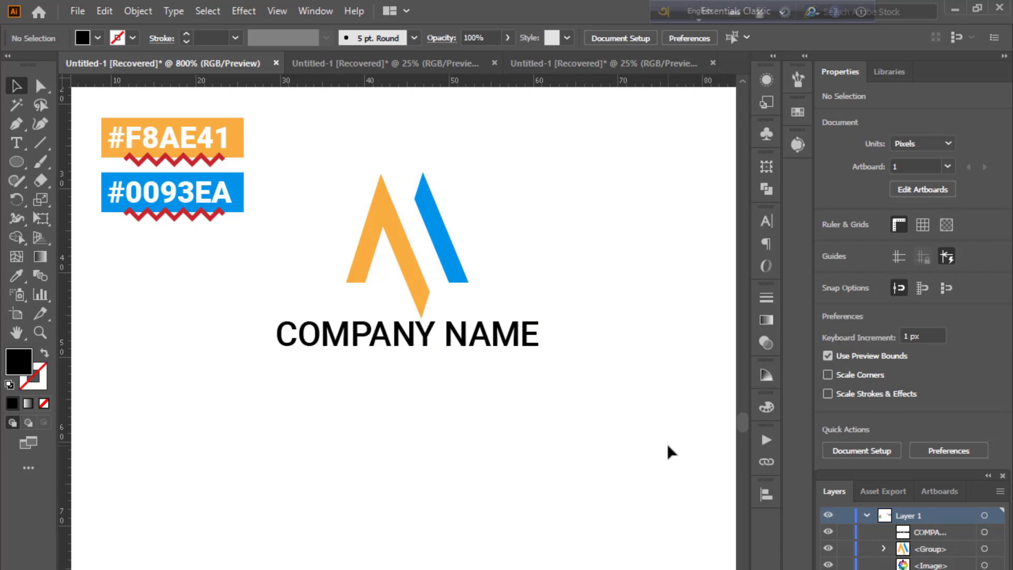